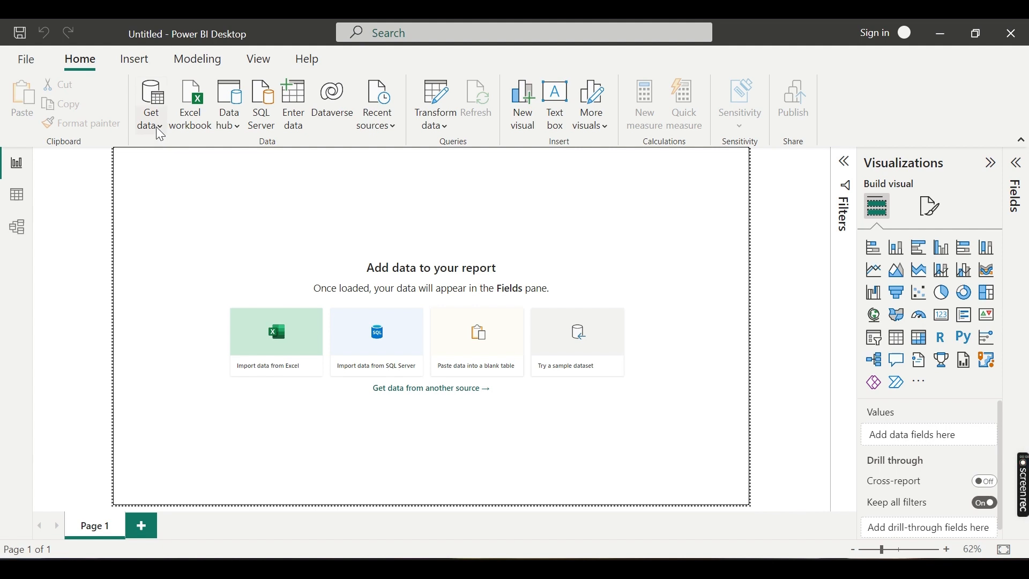
# Import the powerBI Excel workbook from the Youtube folder as the data source.
pyautogui.click(156, 127)
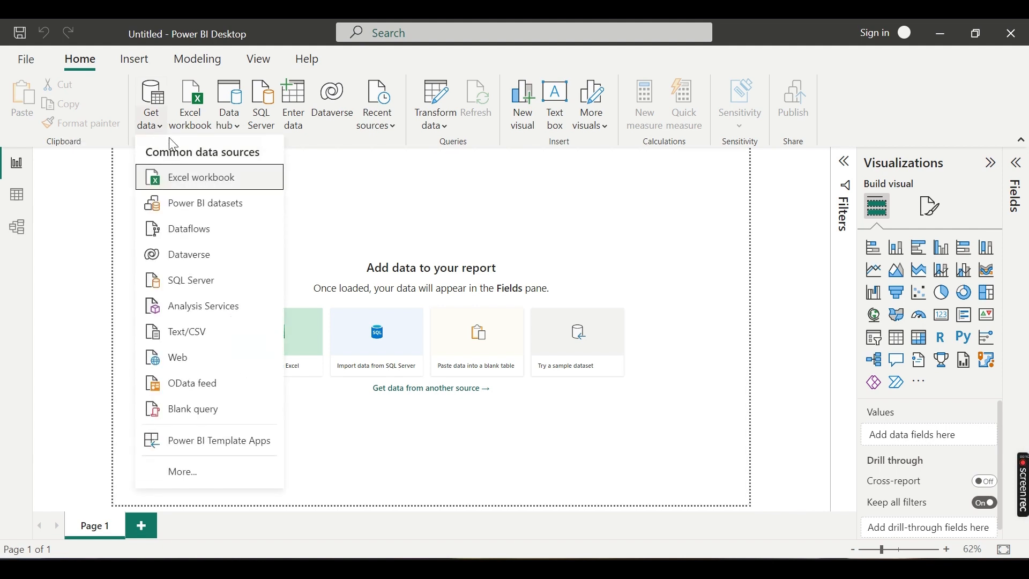
pyautogui.click(206, 181)
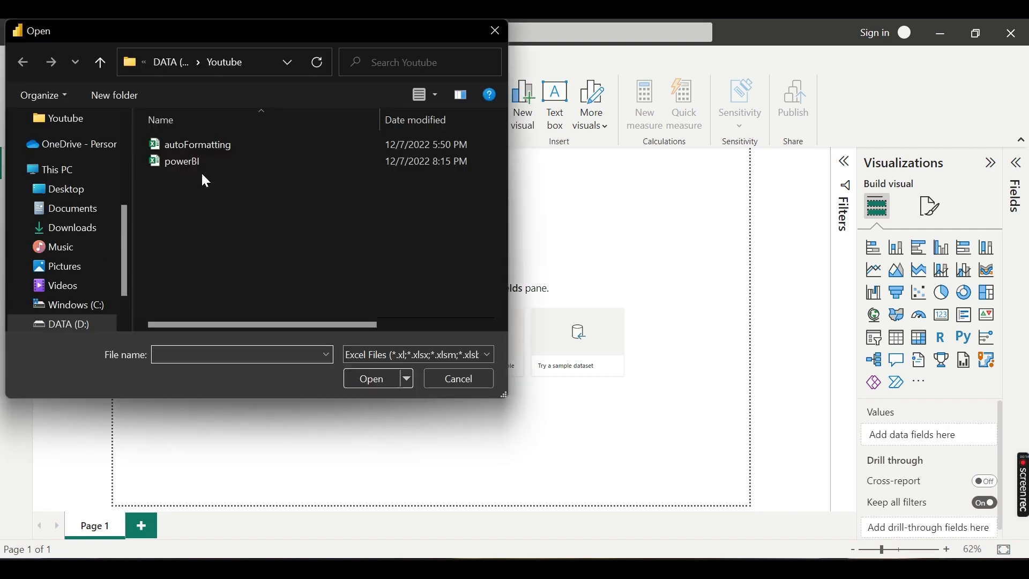
pyautogui.click(184, 161)
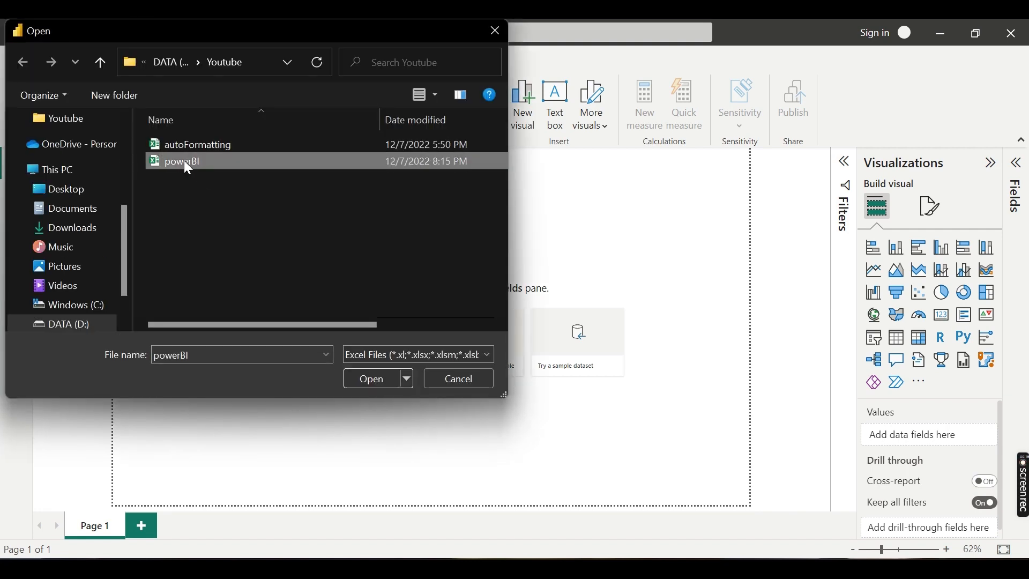
pyautogui.click(366, 382)
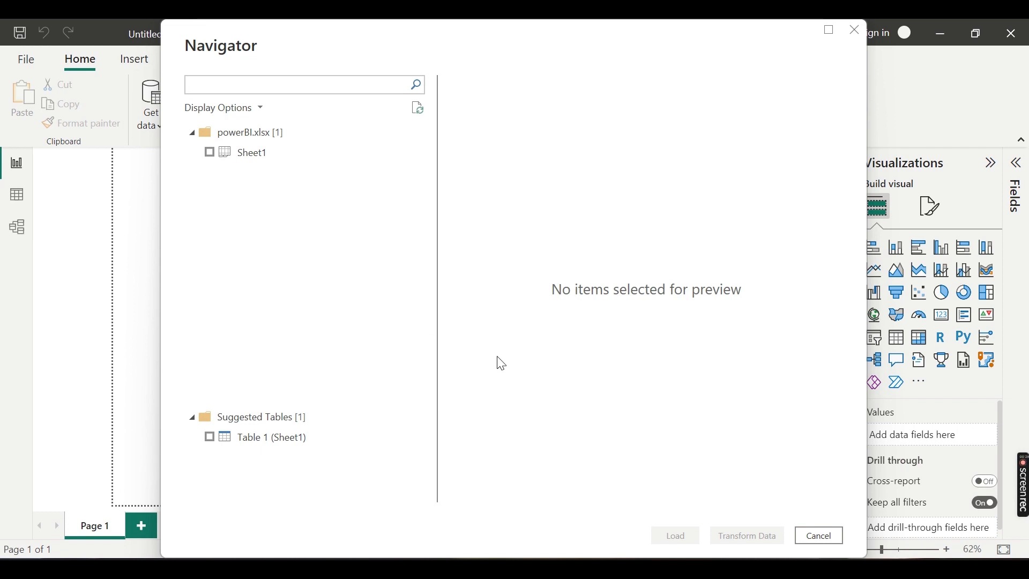
# Select Sheet1 of the workbook, preview its columns and open it for transformation in Power Query Editor.
pyautogui.click(210, 153)
pyautogui.hscroll(5, 734, 251)
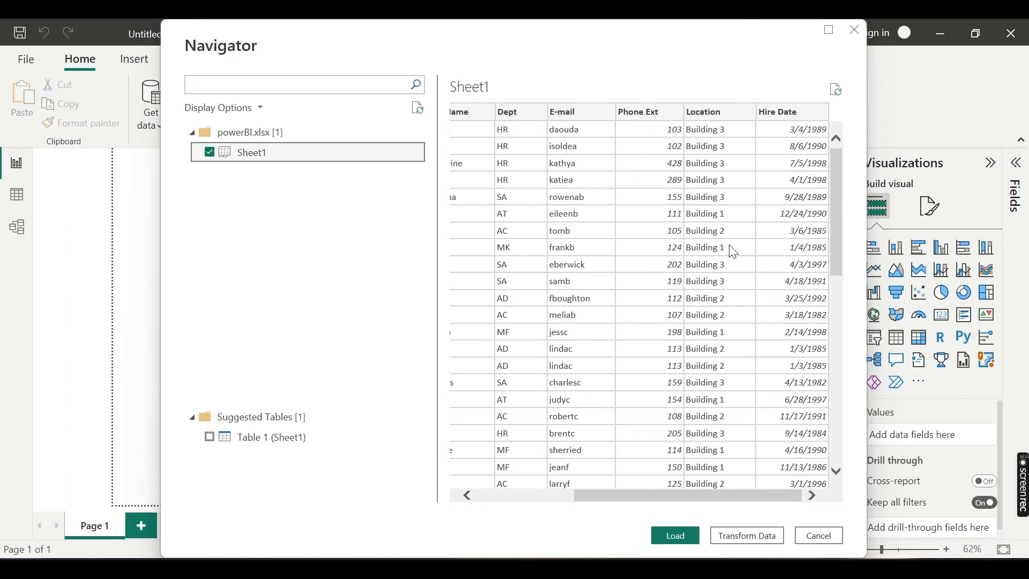
pyautogui.hscroll(-5, 734, 251)
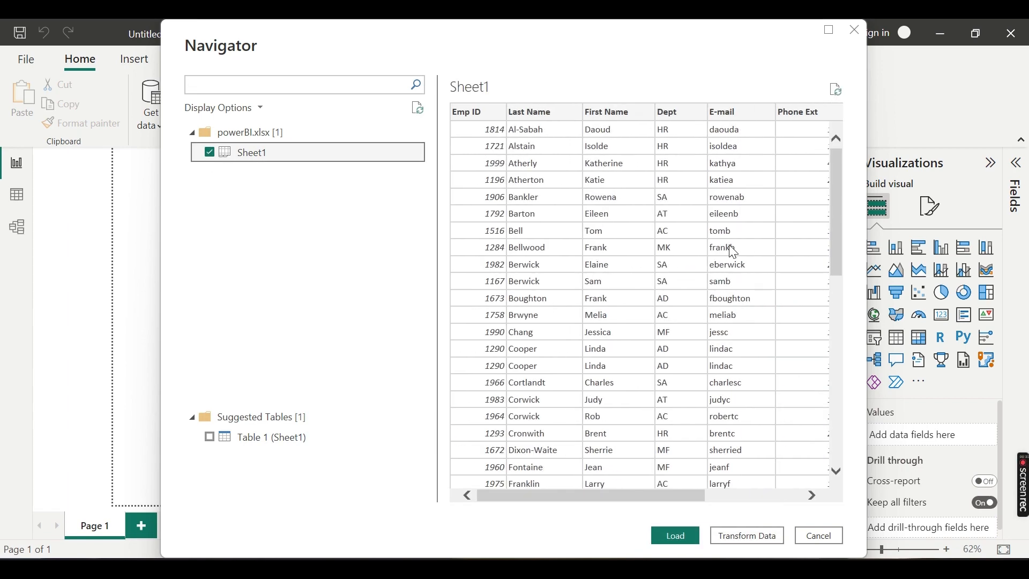
pyautogui.click(736, 535)
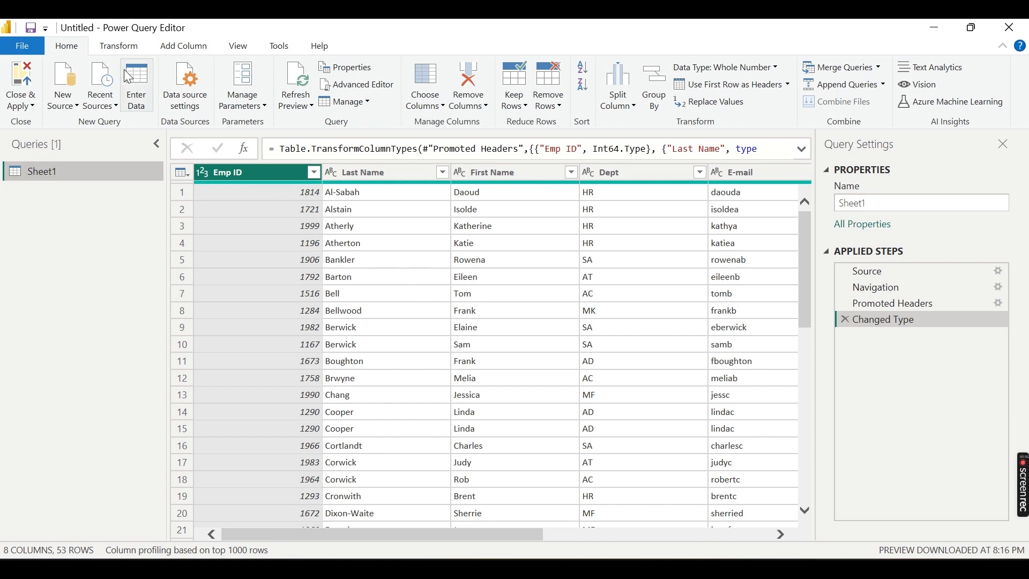
# Transform the E-mail column's text to Capitalize Each Word.
pyautogui.click(119, 49)
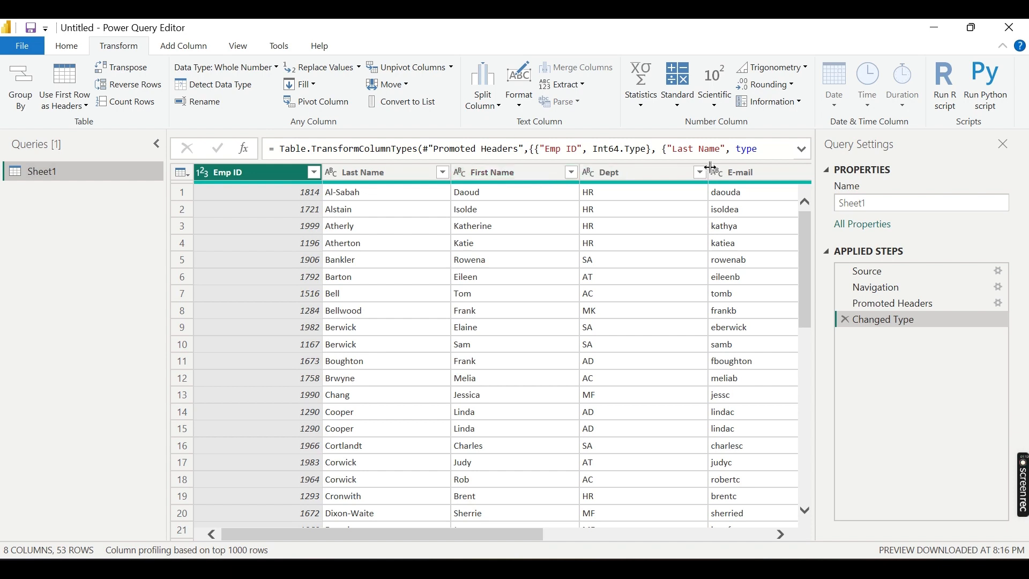
pyautogui.hscroll(3, 724, 198)
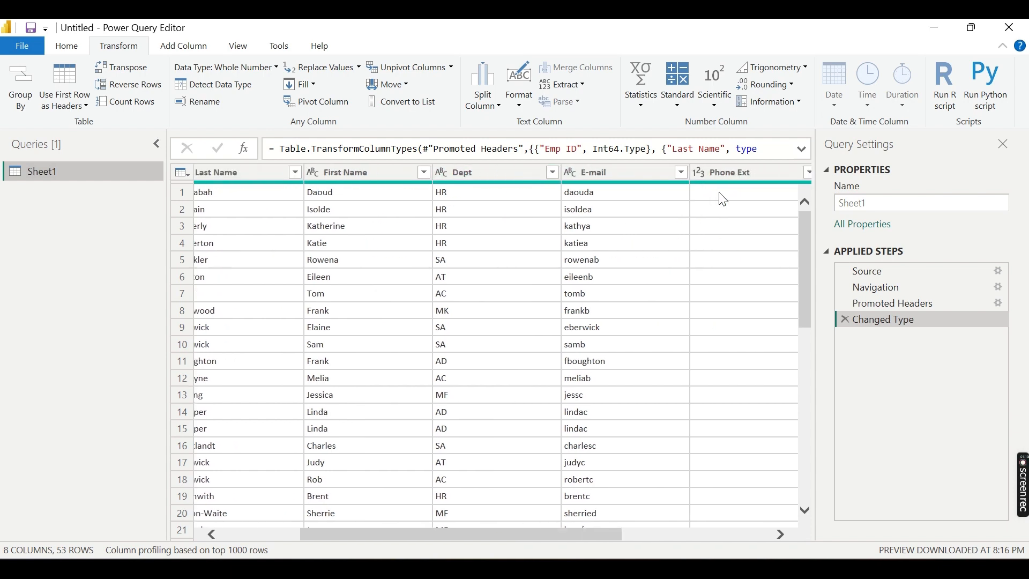
pyautogui.click(624, 173)
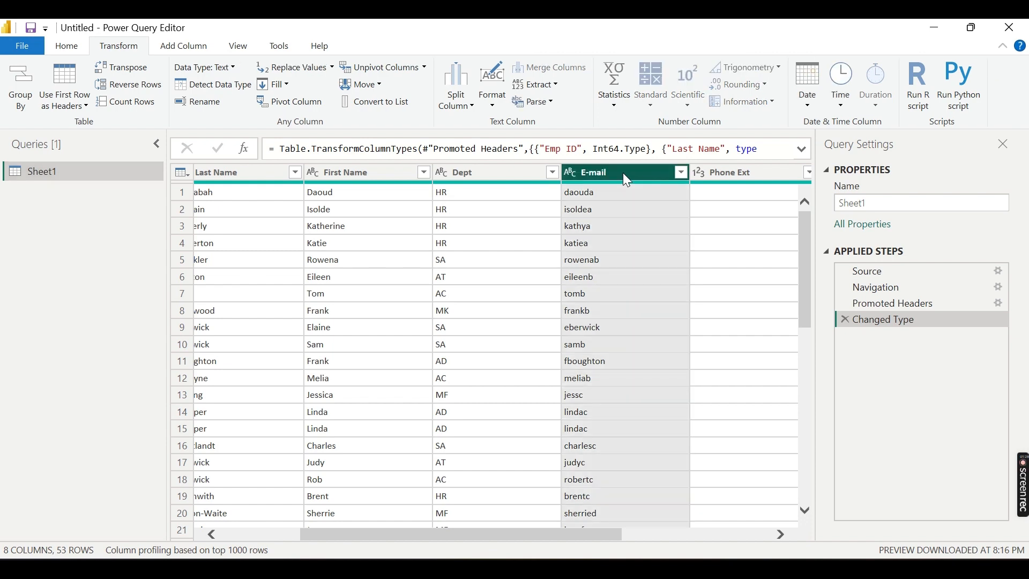
pyautogui.click(492, 105)
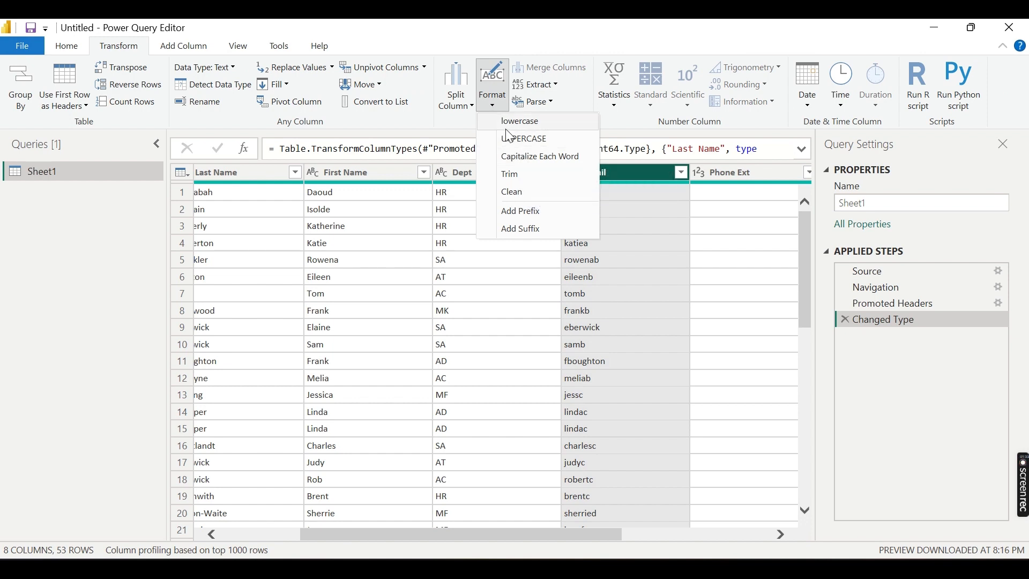
pyautogui.click(520, 162)
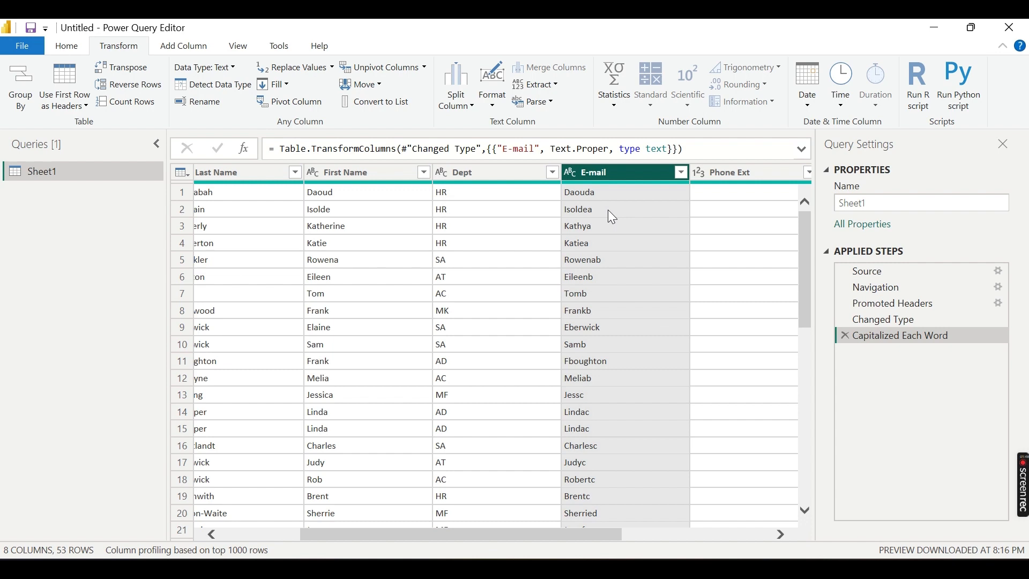
# Set up a merge of the First Name and Last Name columns, in that order, with Space as the separator.
pyautogui.hscroll(-3, 411, 237)
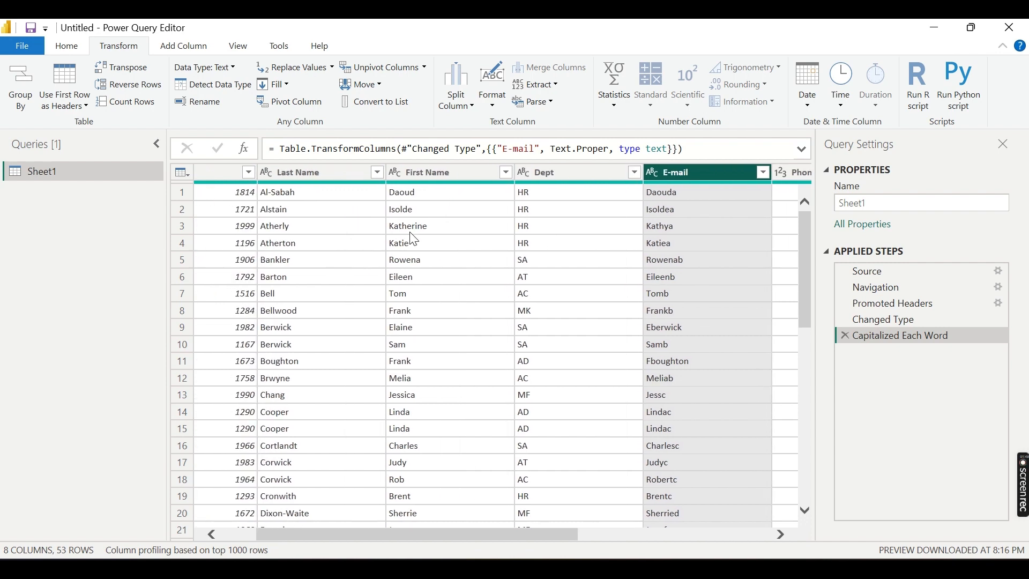
pyautogui.click(439, 173)
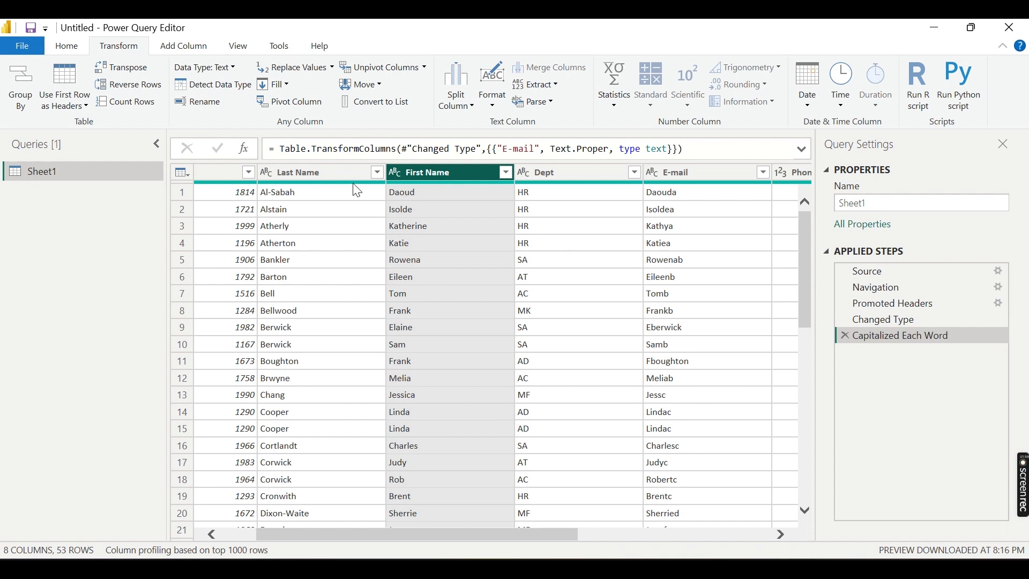
pyautogui.keyDown('ctrl'); pyautogui.click(339, 173); pyautogui.keyUp('ctrl')
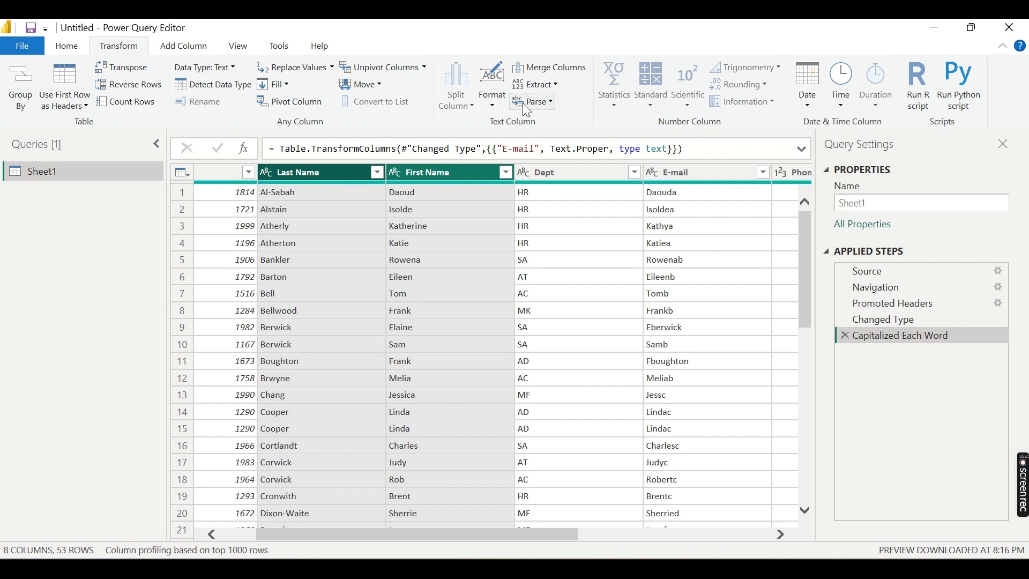
pyautogui.click(541, 75)
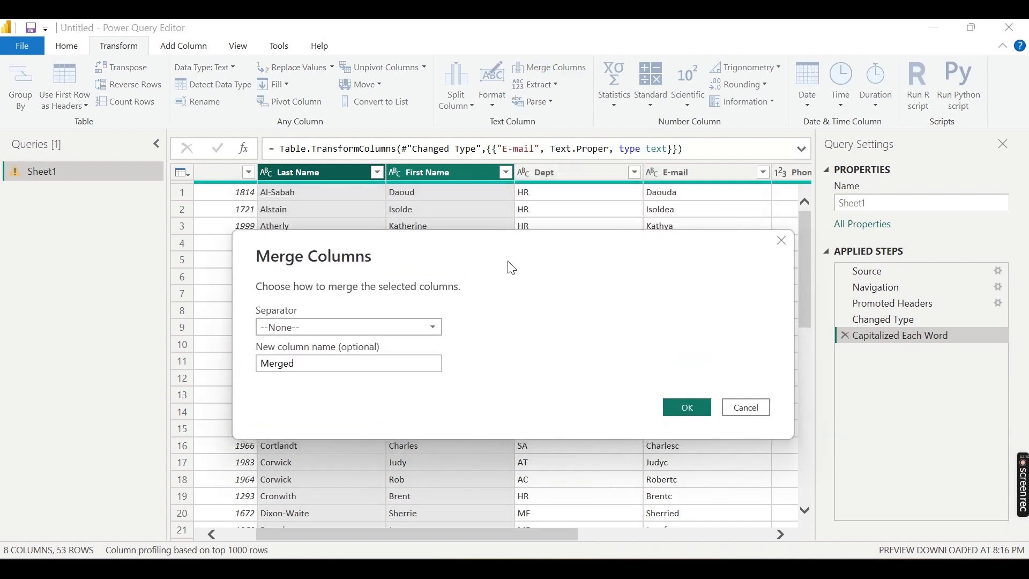
pyautogui.click(436, 335)
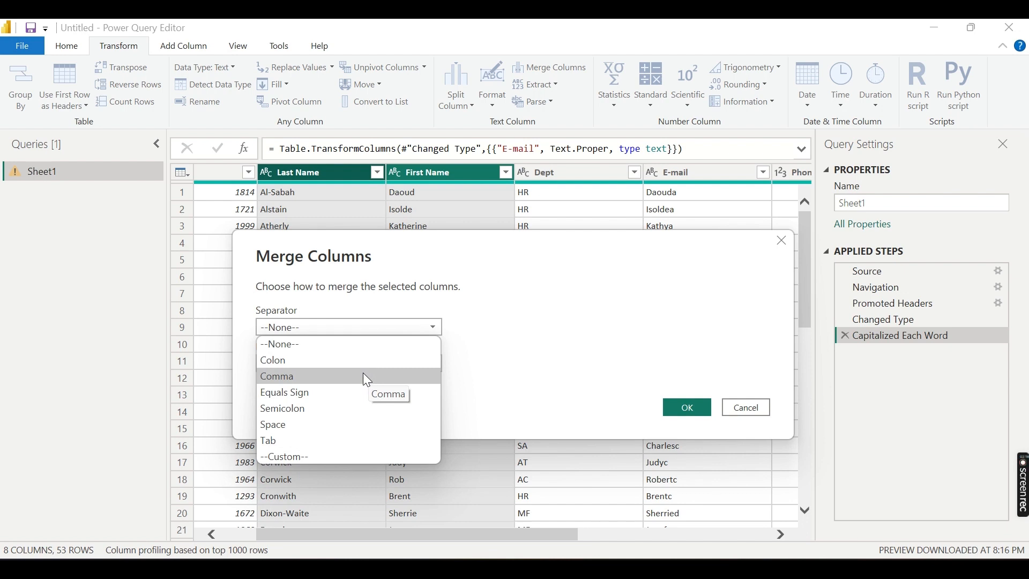
pyautogui.click(339, 424)
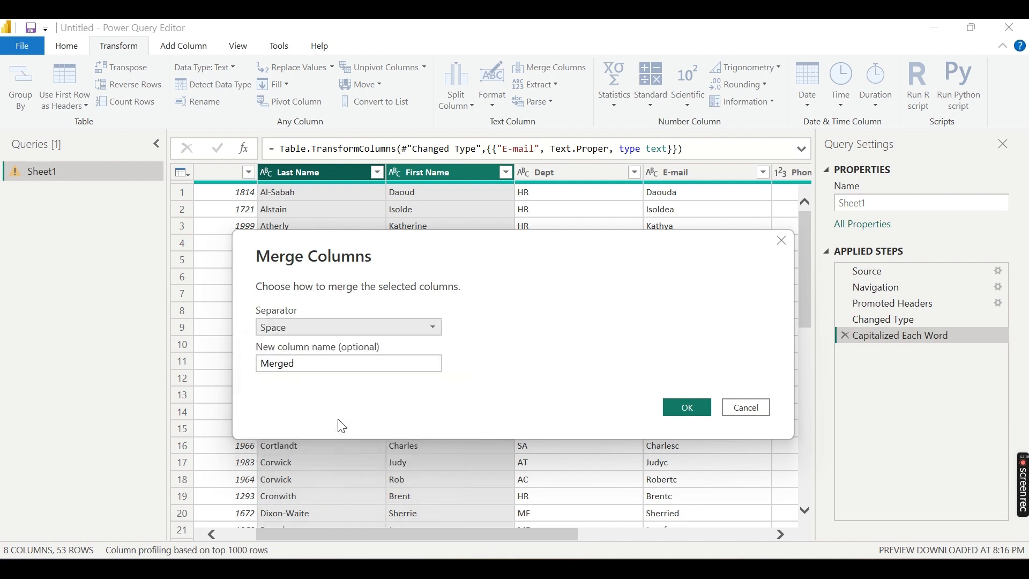
# Name the merged column FullName and complete the merge.
pyautogui.click(318, 362)
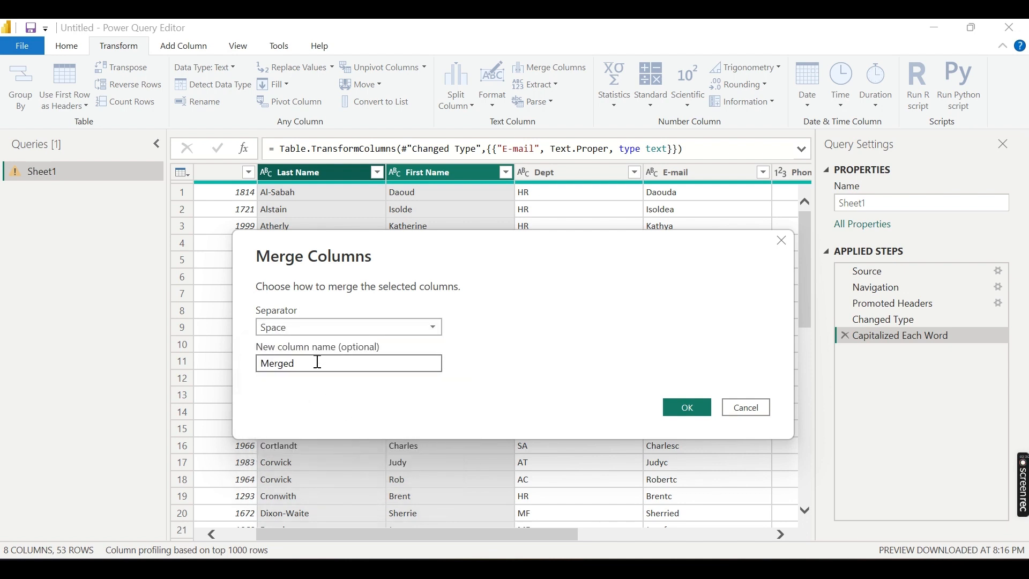
pyautogui.press('BackSpace')
pyautogui.press('BackSpace')
pyautogui.press('BackSpace')
pyautogui.press('BackSpace')
pyautogui.press('BackSpace')
pyautogui.press('BackSpace')
pyautogui.write('FullName')
pyautogui.click(677, 410)
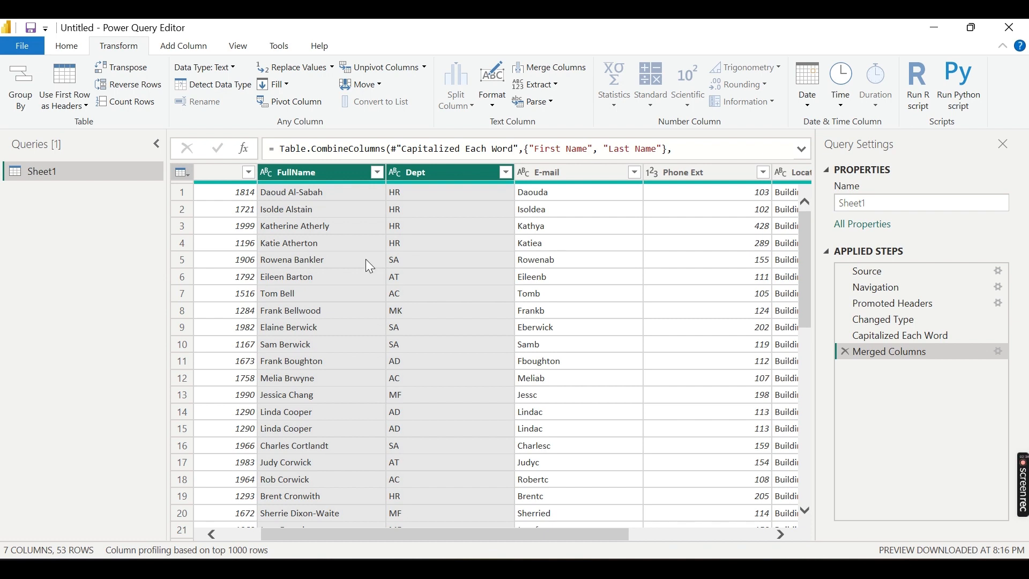
# Split the FullName column by the Space delimiter at each occurrence.
pyautogui.click(337, 227)
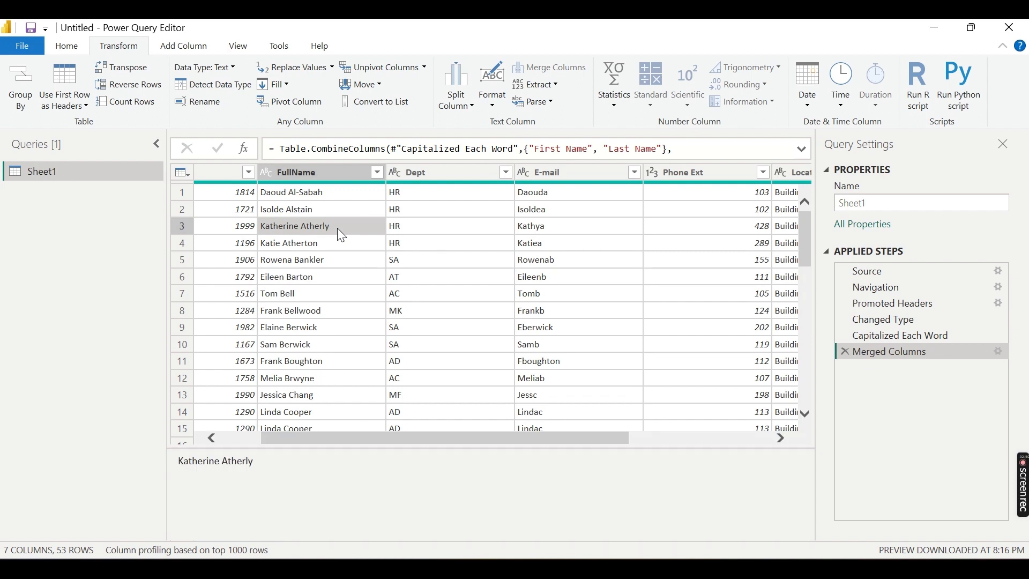
pyautogui.click(314, 172)
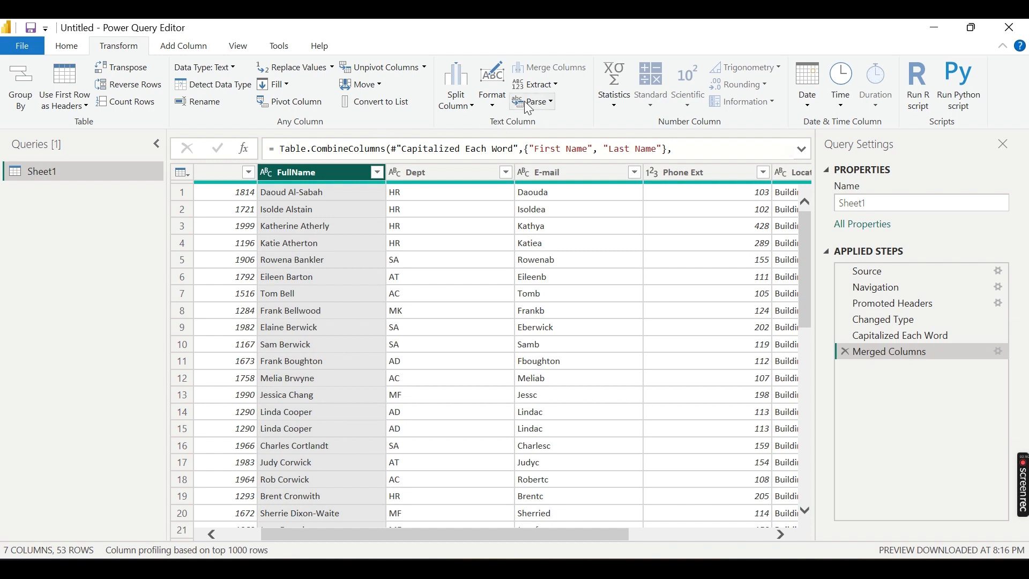
pyautogui.click(473, 114)
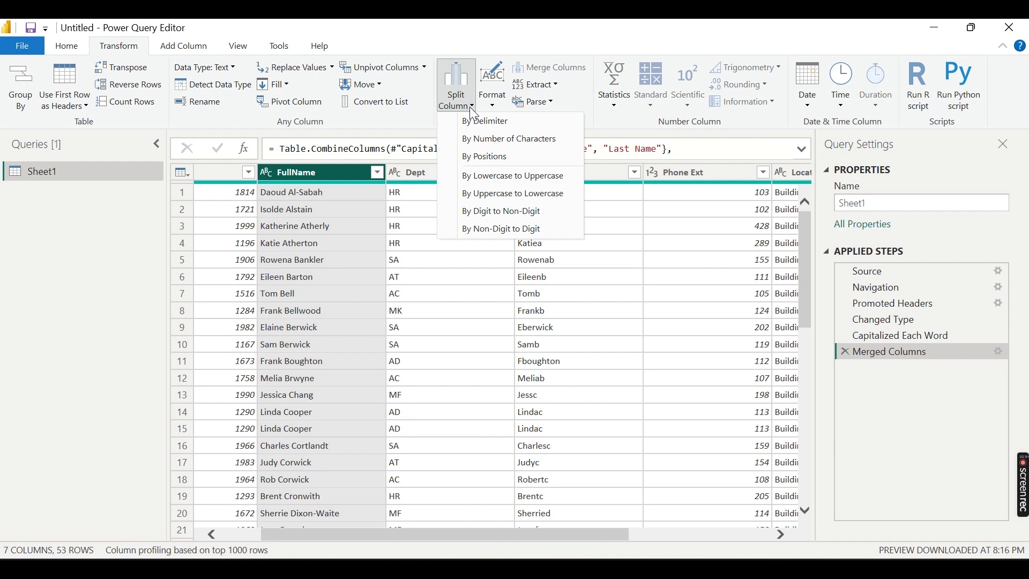
pyautogui.click(481, 125)
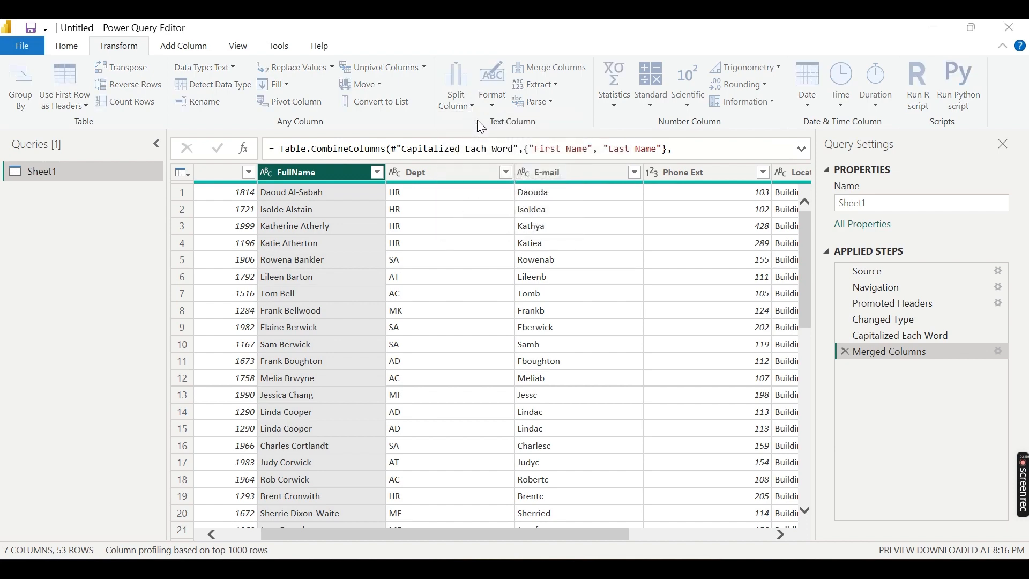
pyautogui.moveTo(480, 127); pyautogui.dragTo(600, 128)
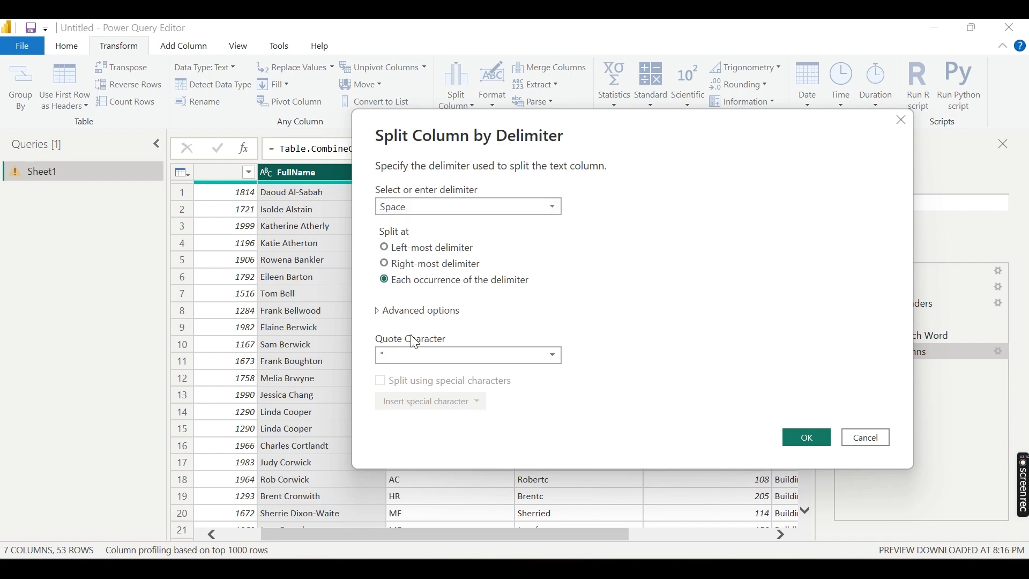
pyautogui.click(806, 438)
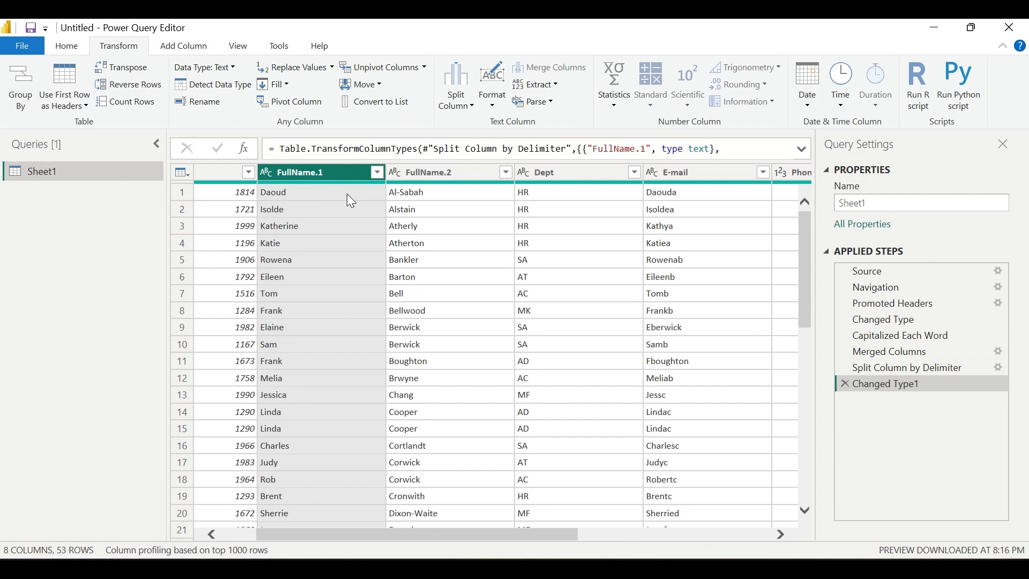
# Rename the FullName.2 column to FirstName.
pyautogui.doubleClick(419, 174)
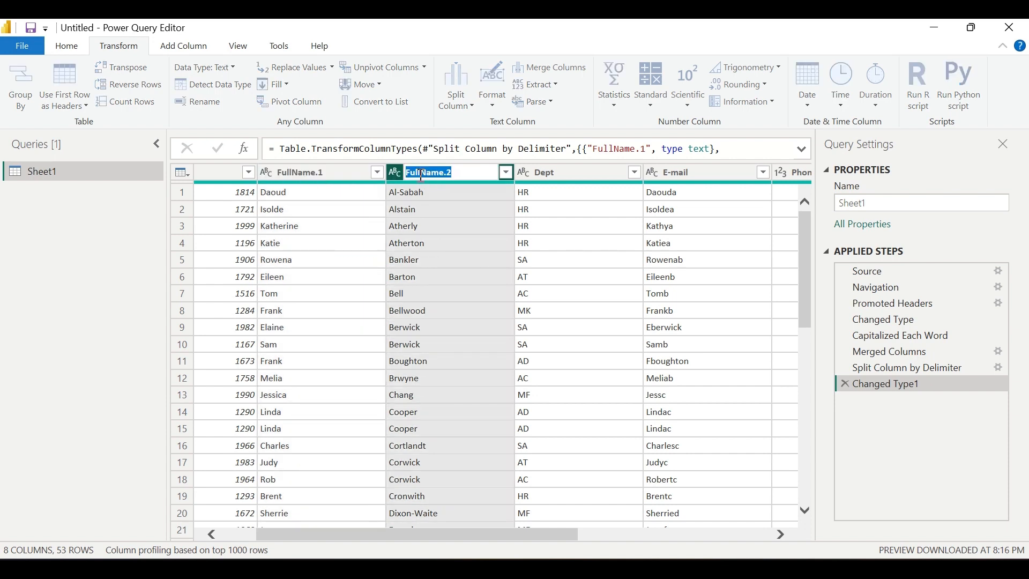
pyautogui.press('BackSpace')
pyautogui.write('FirstName')
pyautogui.press('Return')
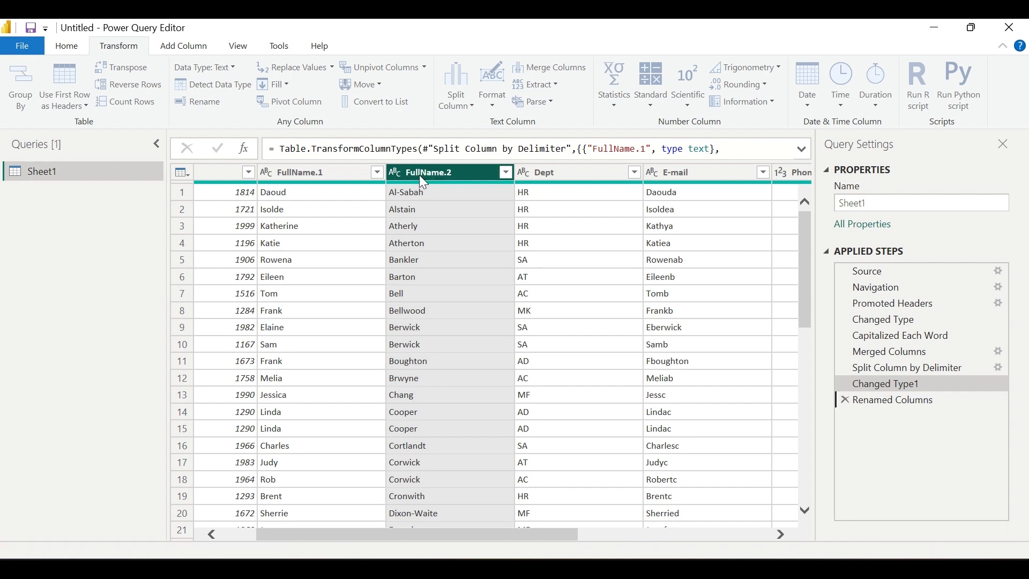
# Rename the FullName.1 column to LastName.
pyautogui.click(313, 172)
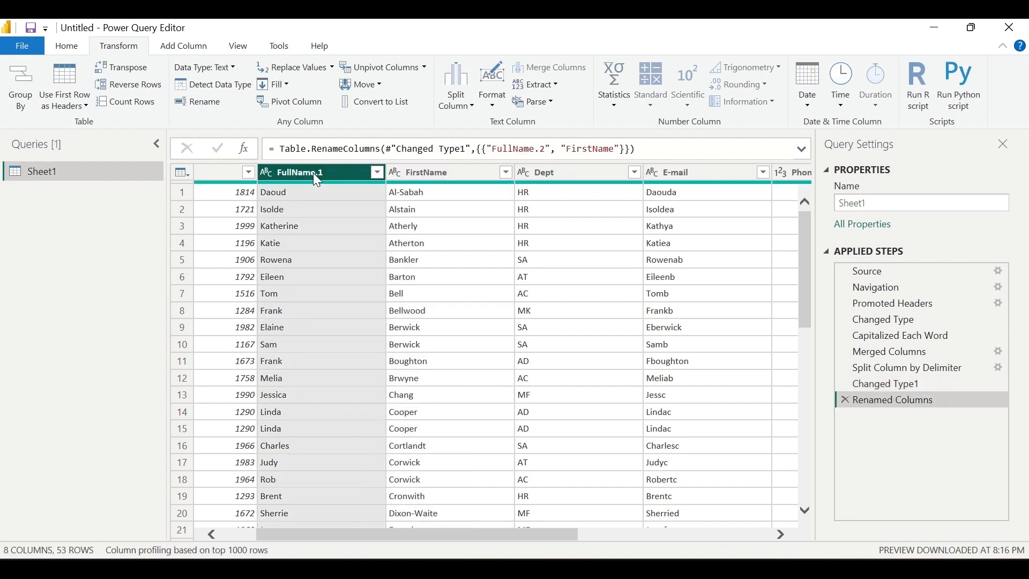
pyautogui.doubleClick(314, 172)
pyautogui.hotkey('shift', 'End')
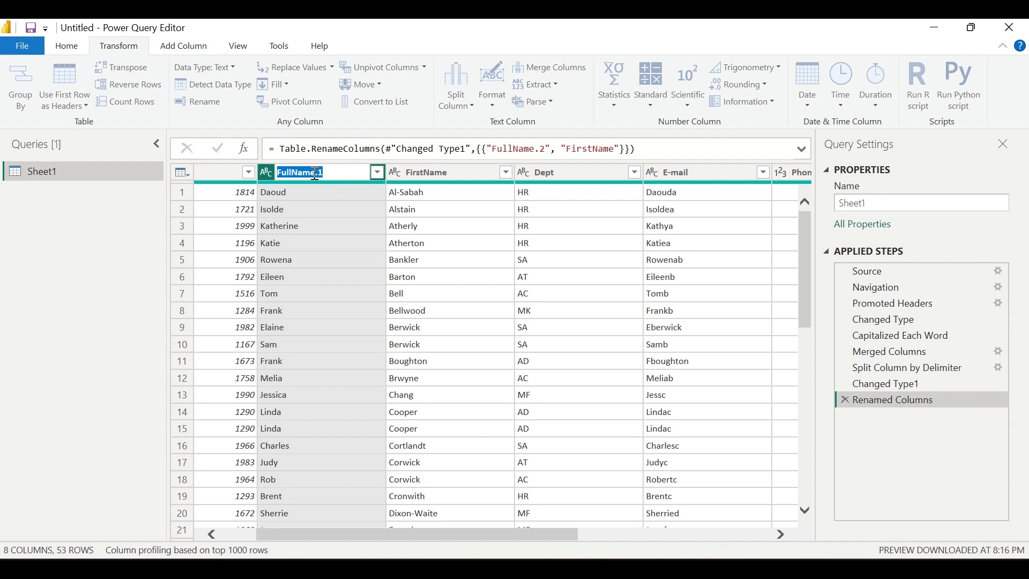
pyautogui.press('BackSpace')
pyautogui.write('LastName')
pyautogui.press('Return')
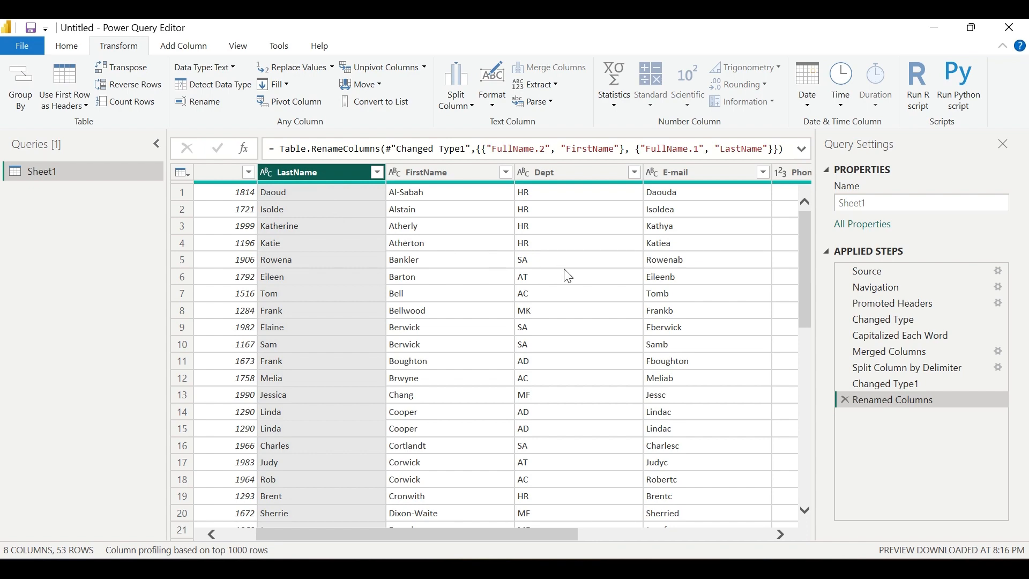
# Add a column that extracts the text before the "/" delimiter from the Hire Date column.
pyautogui.hscroll(4, 566, 270)
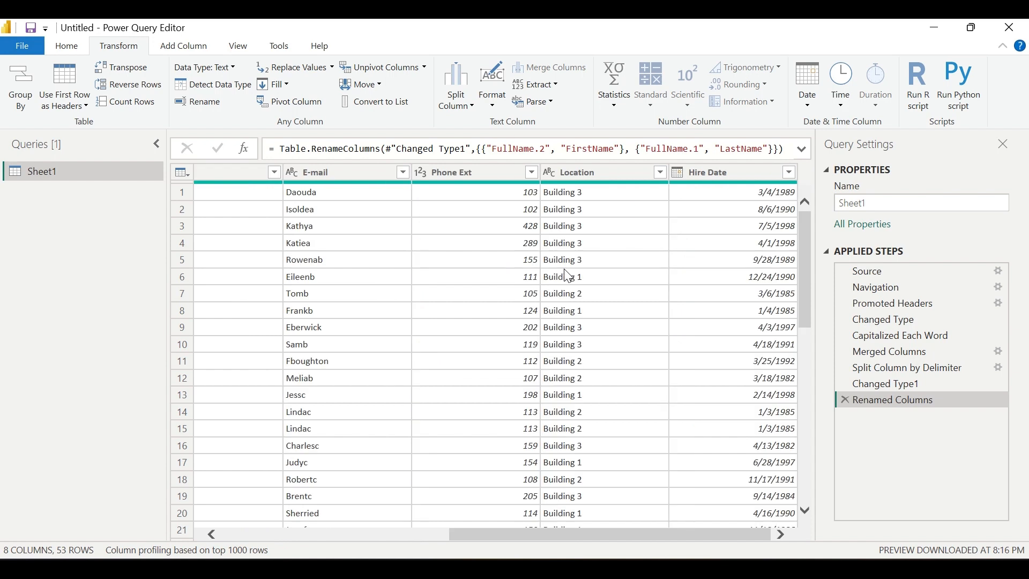
pyautogui.click(695, 197)
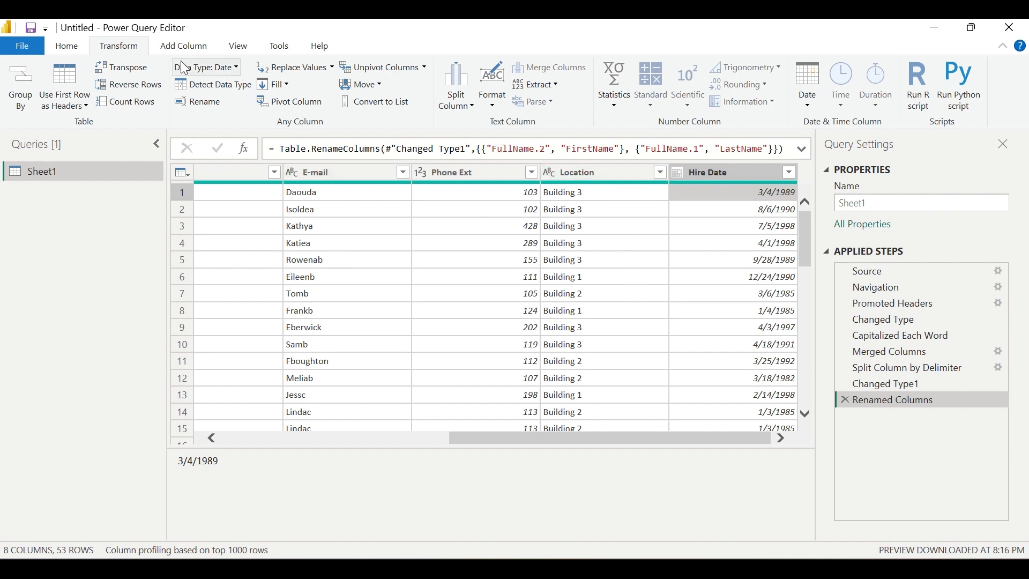
pyautogui.click(173, 49)
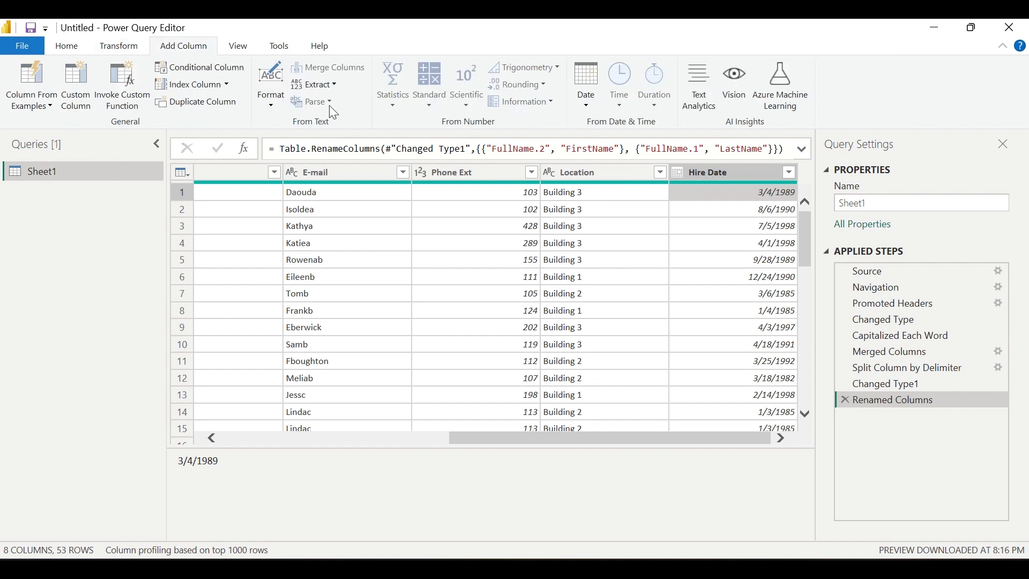
pyautogui.click(330, 85)
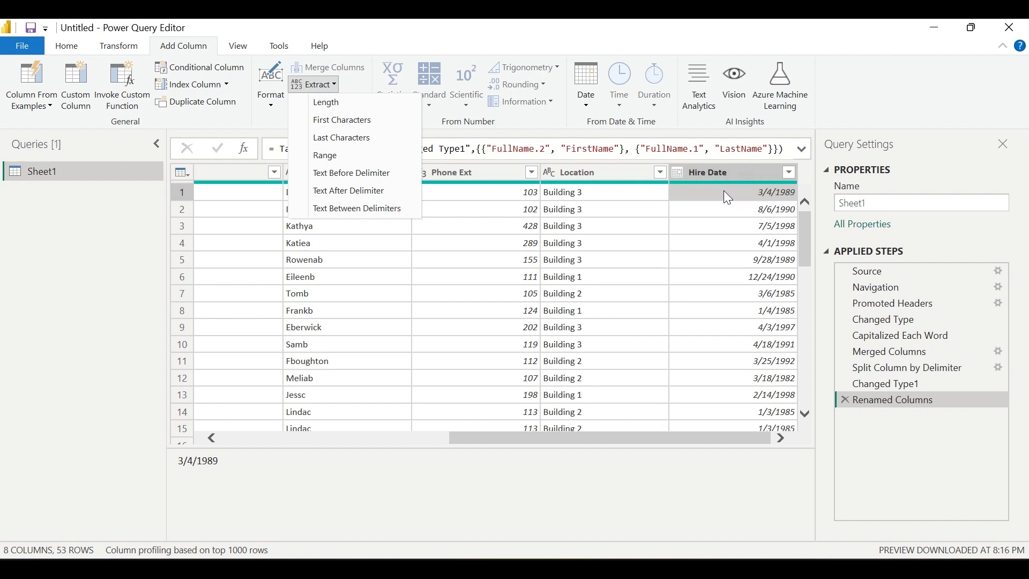
pyautogui.click(383, 176)
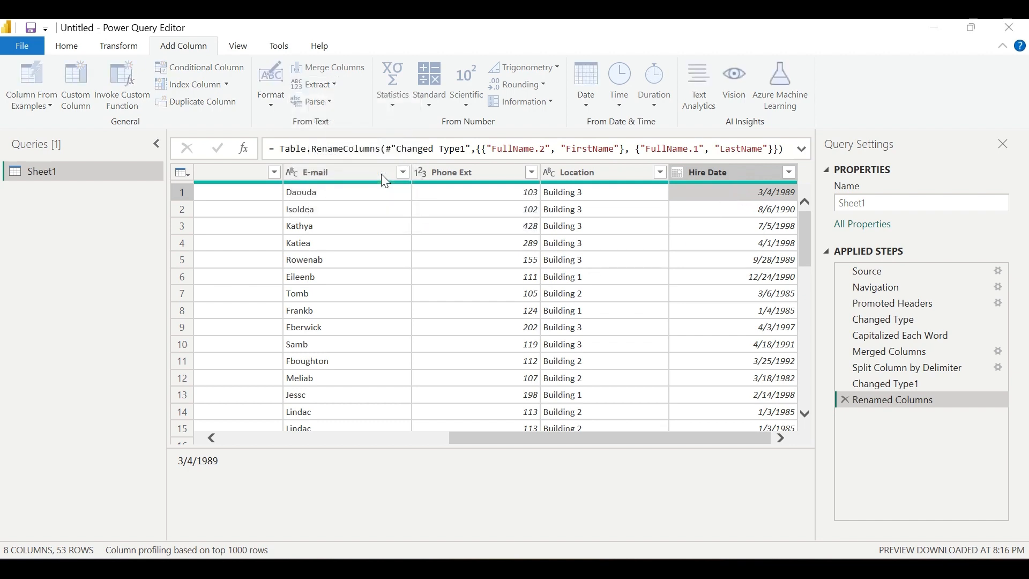
pyautogui.moveTo(444, 200); pyautogui.dragTo(357, 164)
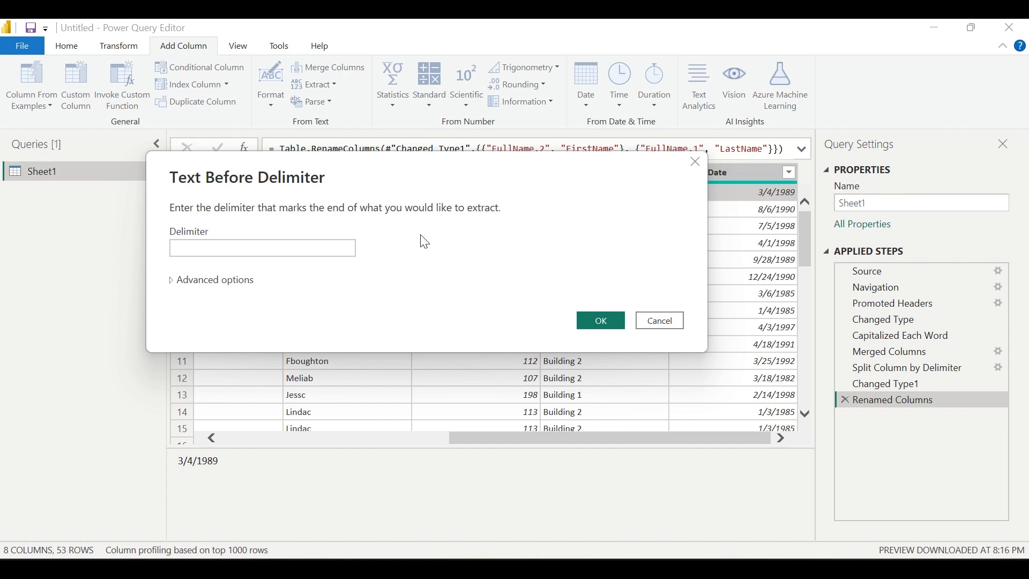
pyautogui.click(352, 249)
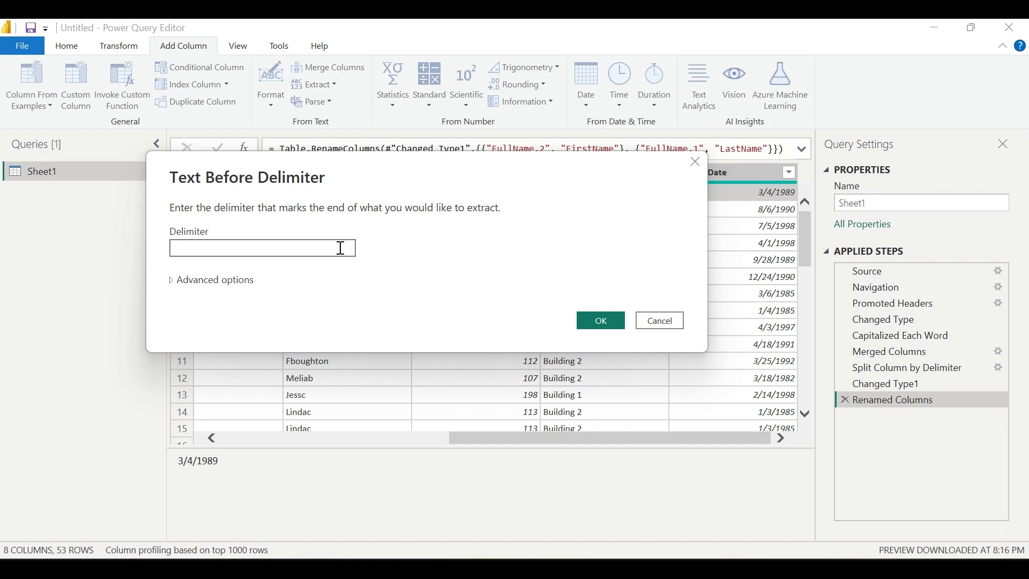
pyautogui.write('/')
pyautogui.click(596, 317)
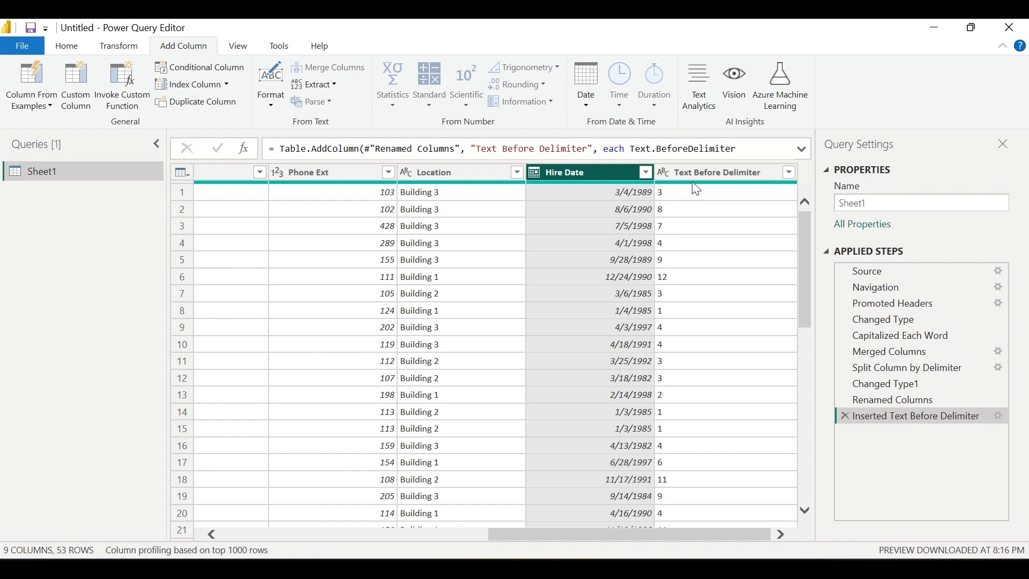
# Rename the newly extracted column, the last one in the table, to Month.
pyautogui.doubleClick(706, 174)
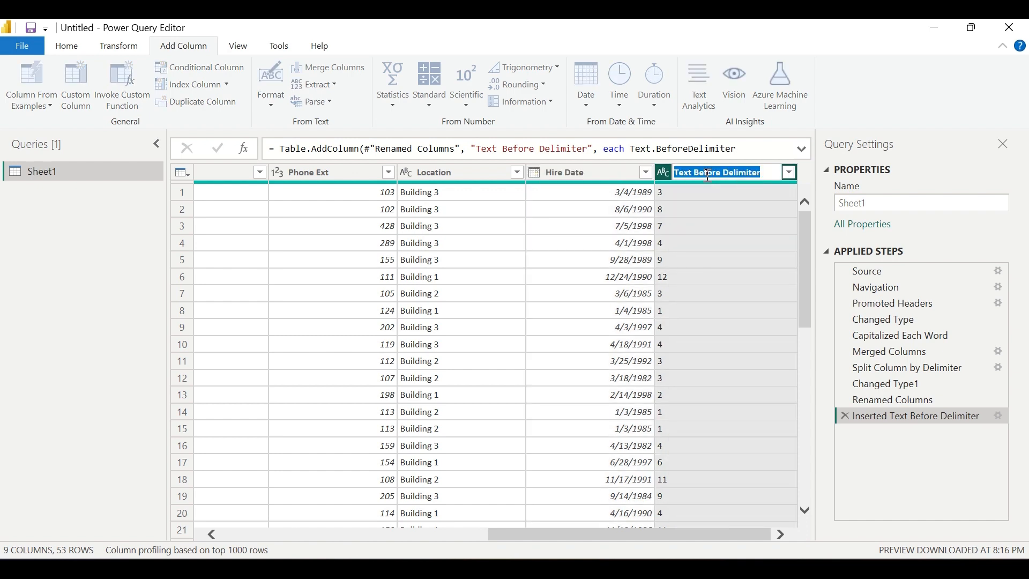
pyautogui.press('BackSpace')
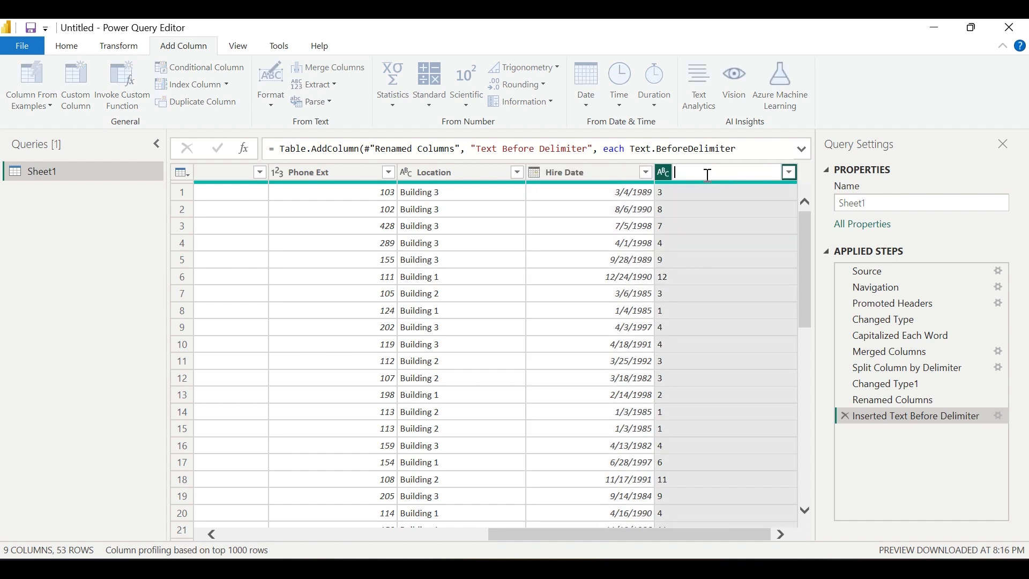
pyautogui.write('Month')
pyautogui.press('Return')
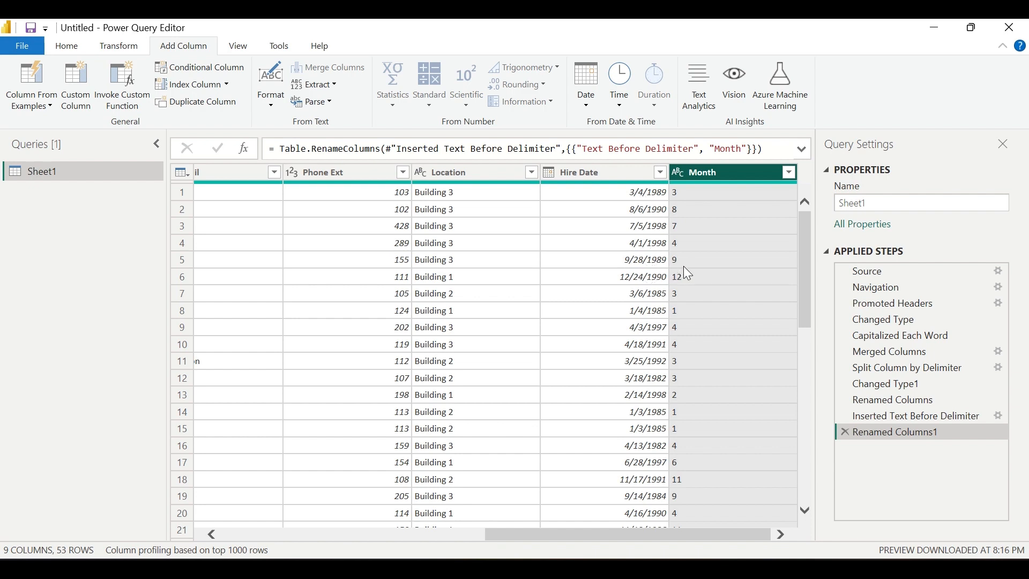
# Add a column that extracts the Hire Date text between a "/" start delimiter and a "/" end delimiter.
pyautogui.click(620, 174)
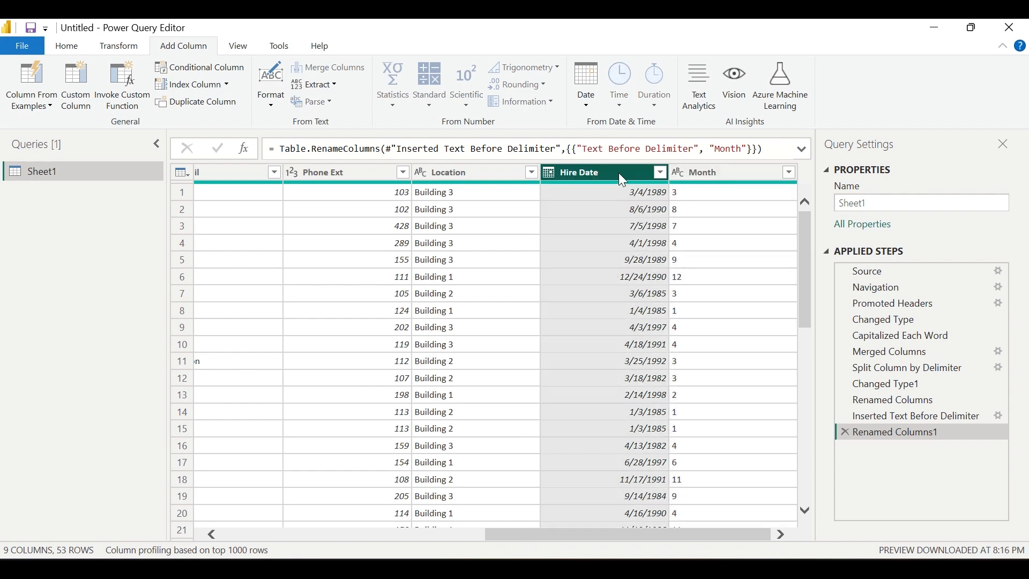
pyautogui.click(332, 85)
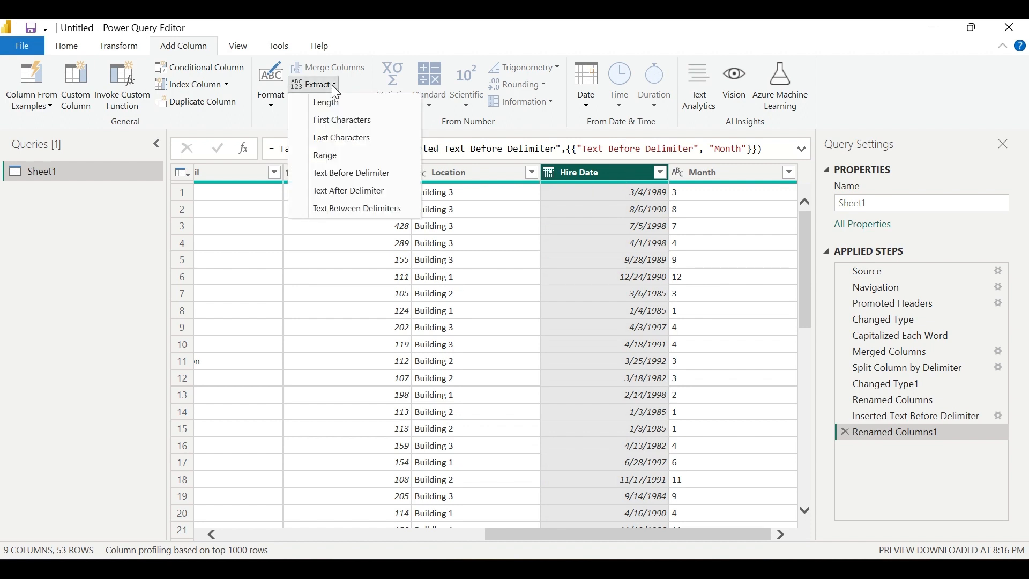
pyautogui.click(372, 209)
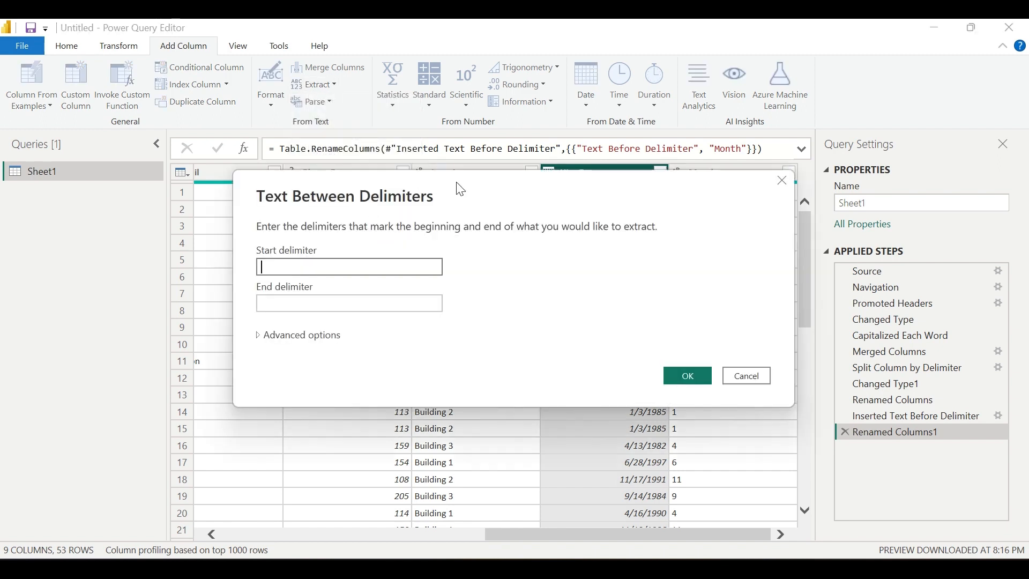
pyautogui.moveTo(457, 189); pyautogui.dragTo(502, 291)
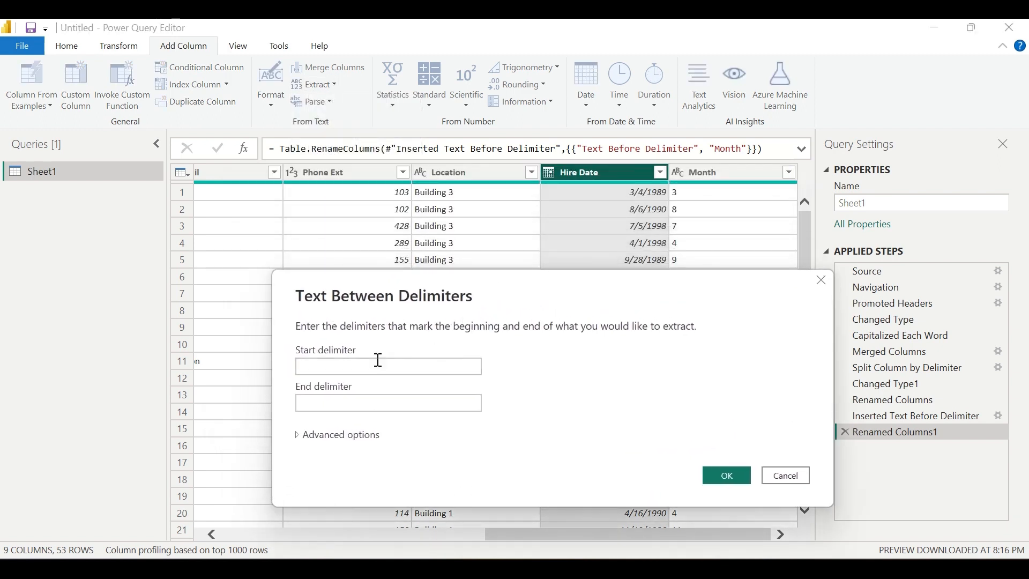
pyautogui.write('/')
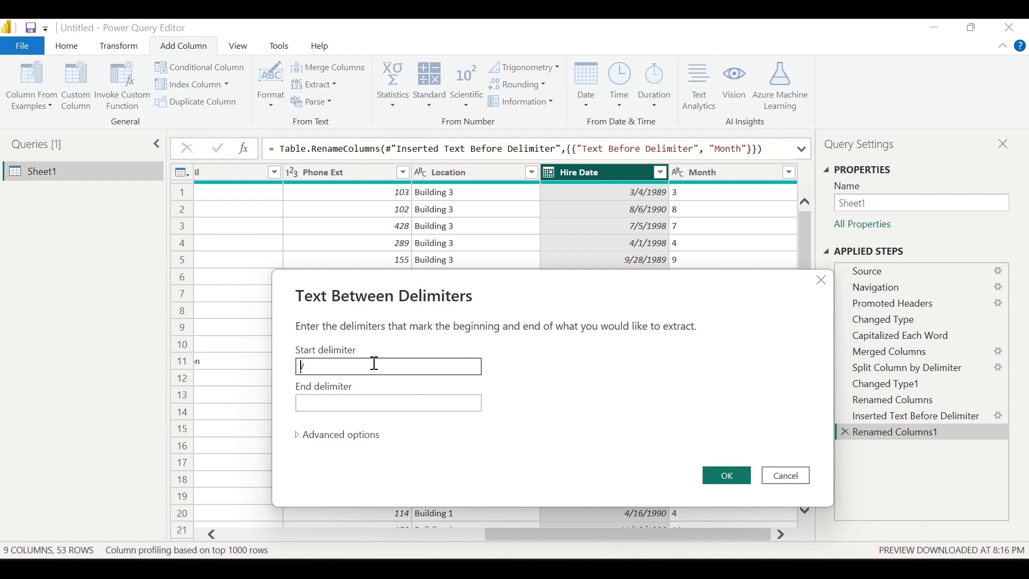
pyautogui.press('Tab')
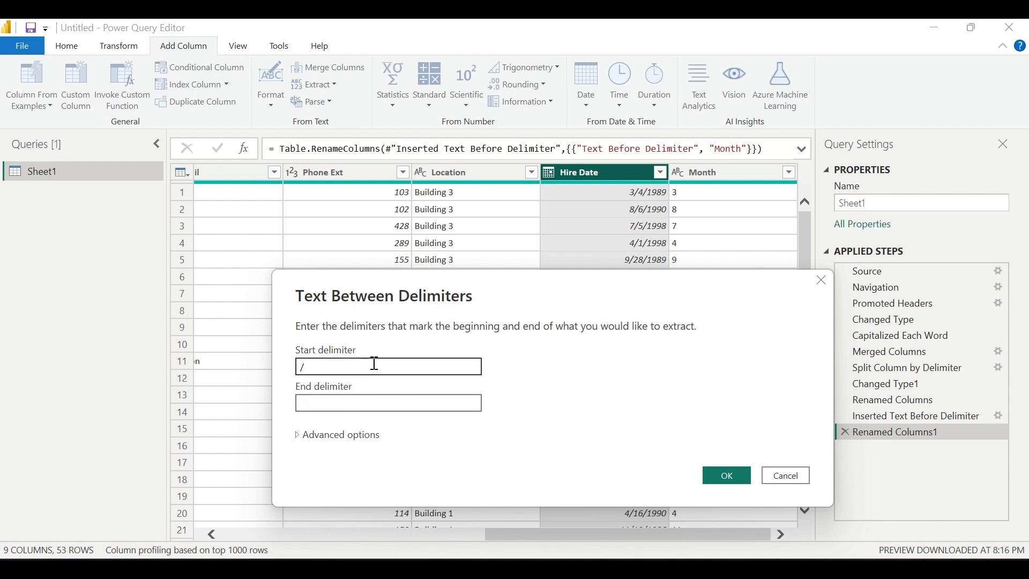
pyautogui.write('/')
pyautogui.click(727, 476)
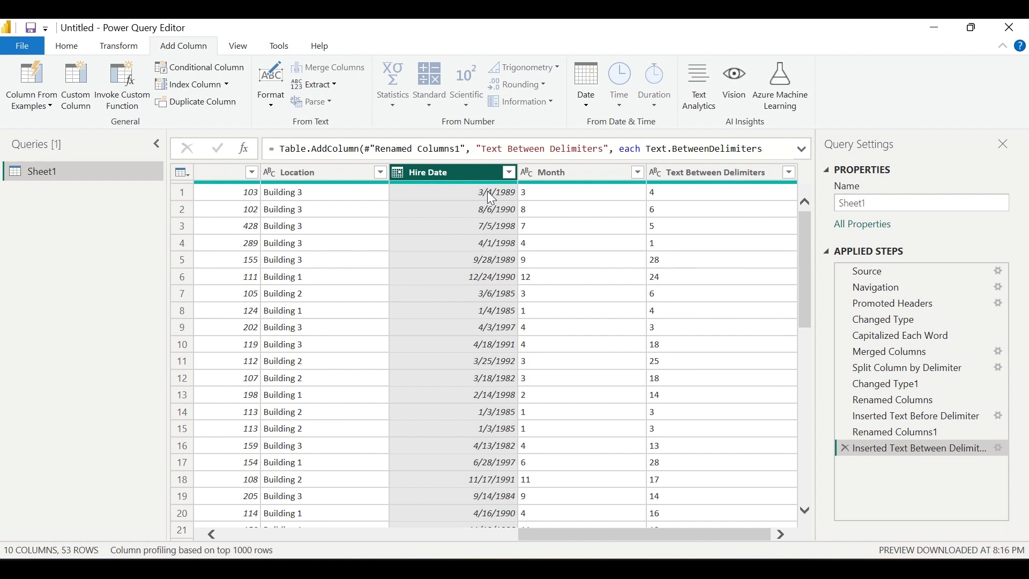
# Rename the column holding the text between the delimiters to Date.
pyautogui.doubleClick(694, 174)
pyautogui.click(693, 174)
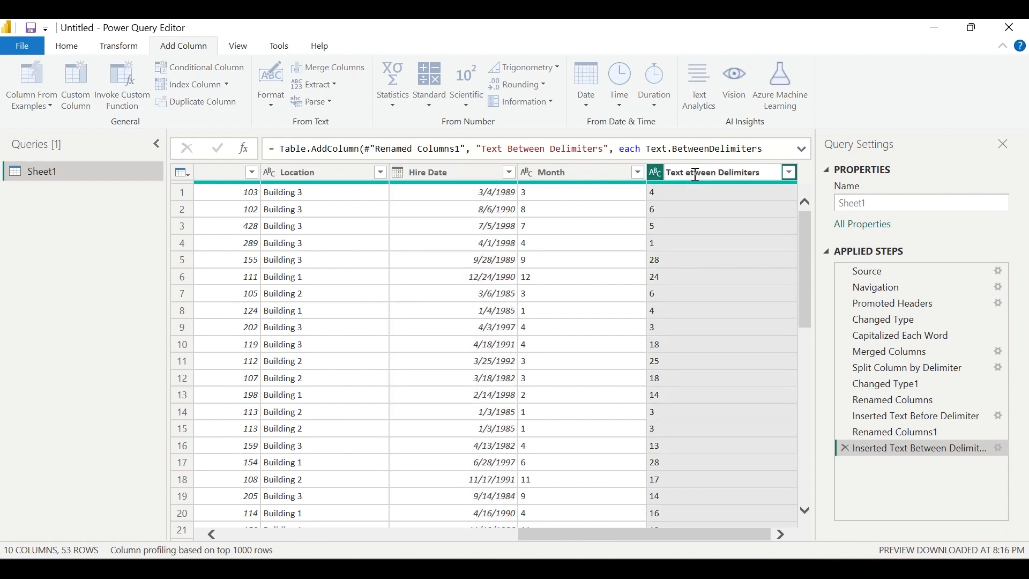
pyautogui.hotkey('ctrl', 'a')
pyautogui.press('BackSpace')
pyautogui.write('dat')
pyautogui.press('BackSpace')
pyautogui.press('BackSpace')
pyautogui.press('BackSpace')
pyautogui.write('Date')
pyautogui.press('Return')
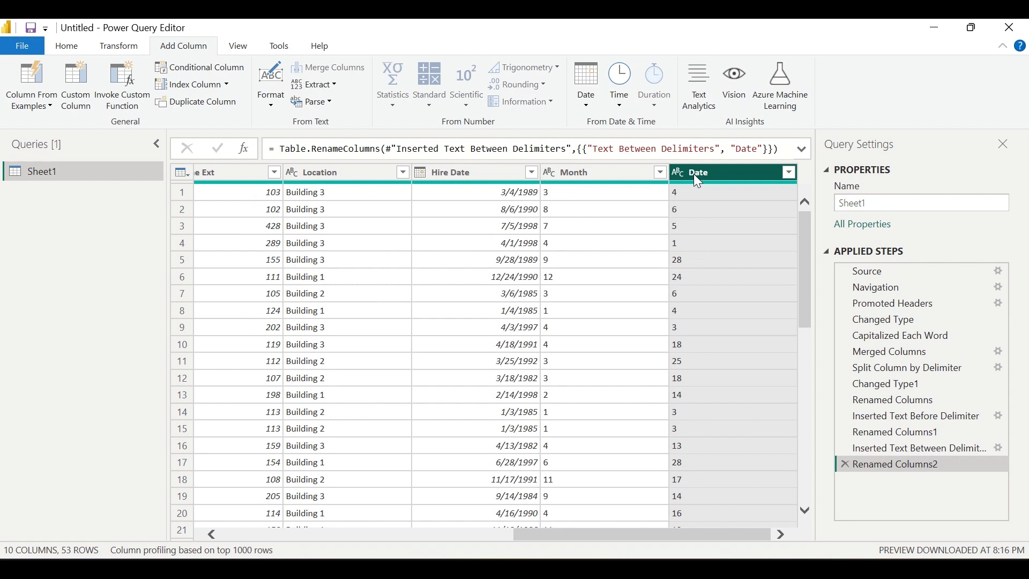
# Move the Month column to the beginning of the table.
pyautogui.click(634, 240)
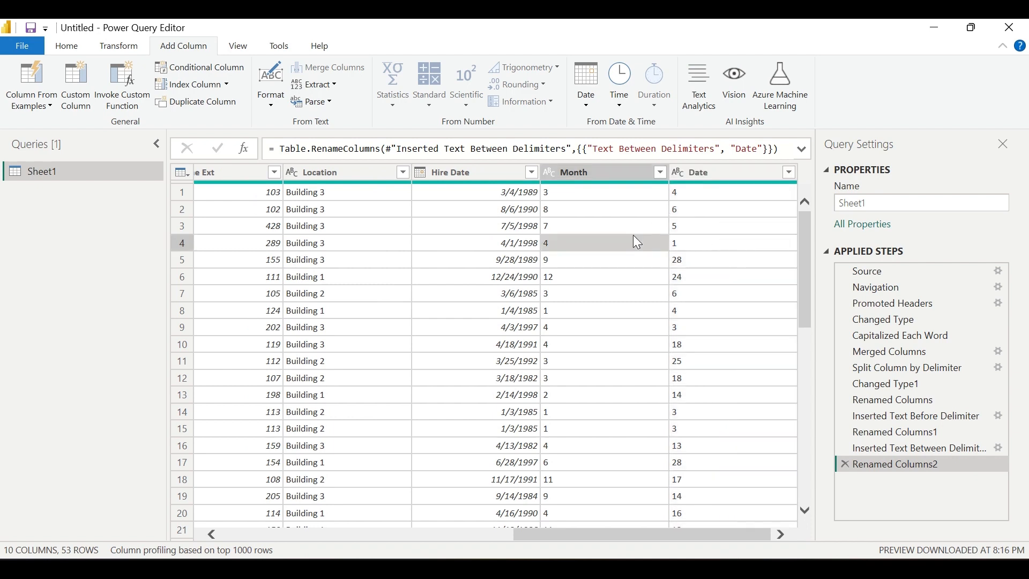
pyautogui.click(586, 174)
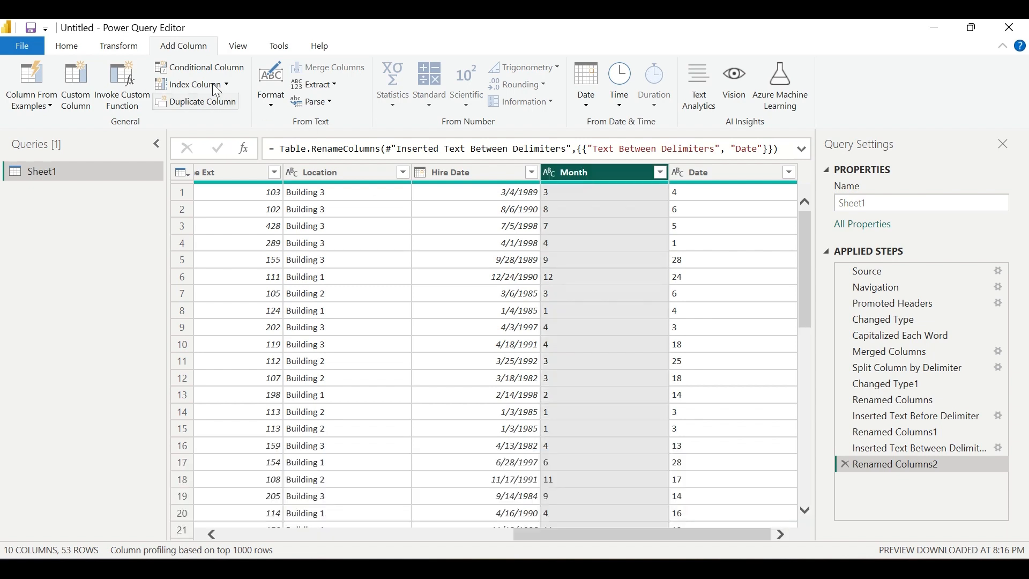
pyautogui.click(120, 48)
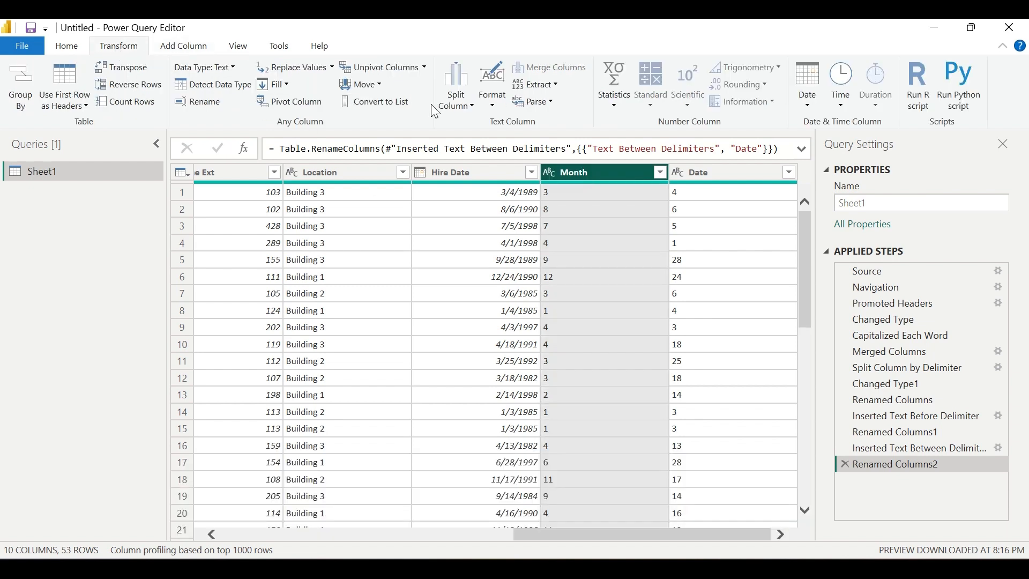
pyautogui.click(379, 88)
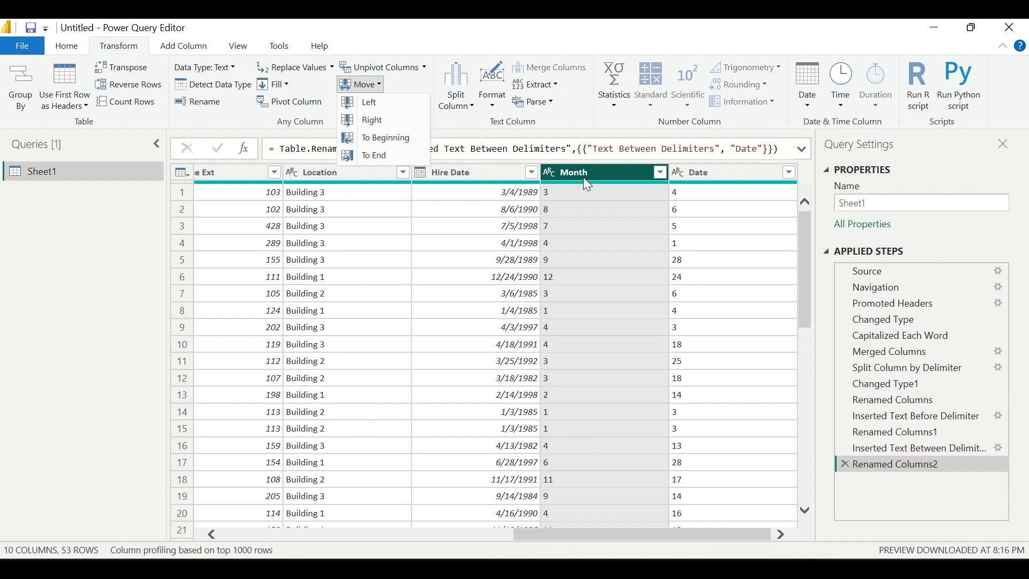
pyautogui.click(403, 137)
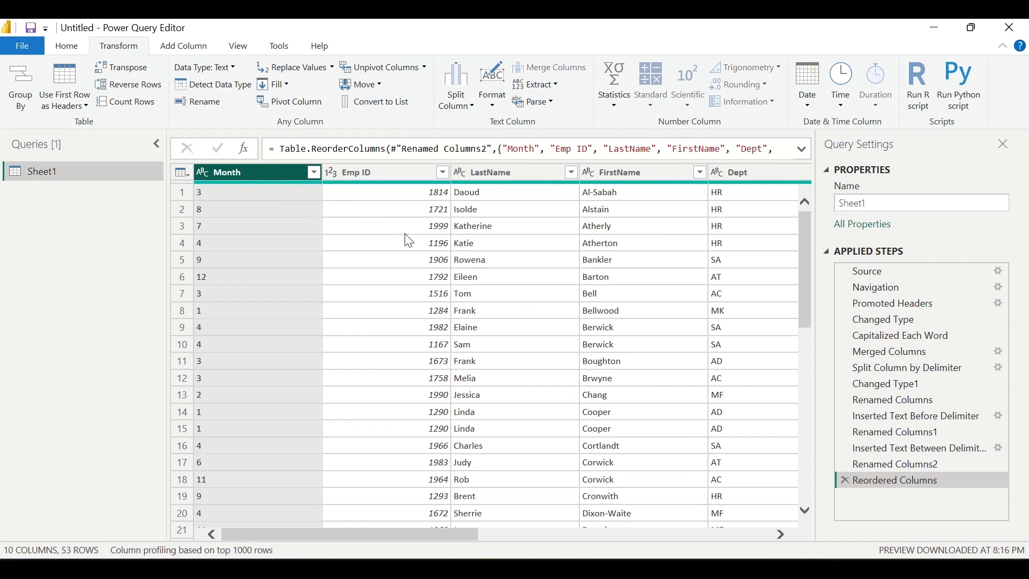
# Replace the value "Building" with "Buildings" in the Location column and check the replaced values down the rows.
pyautogui.hscroll(5, 592, 262)
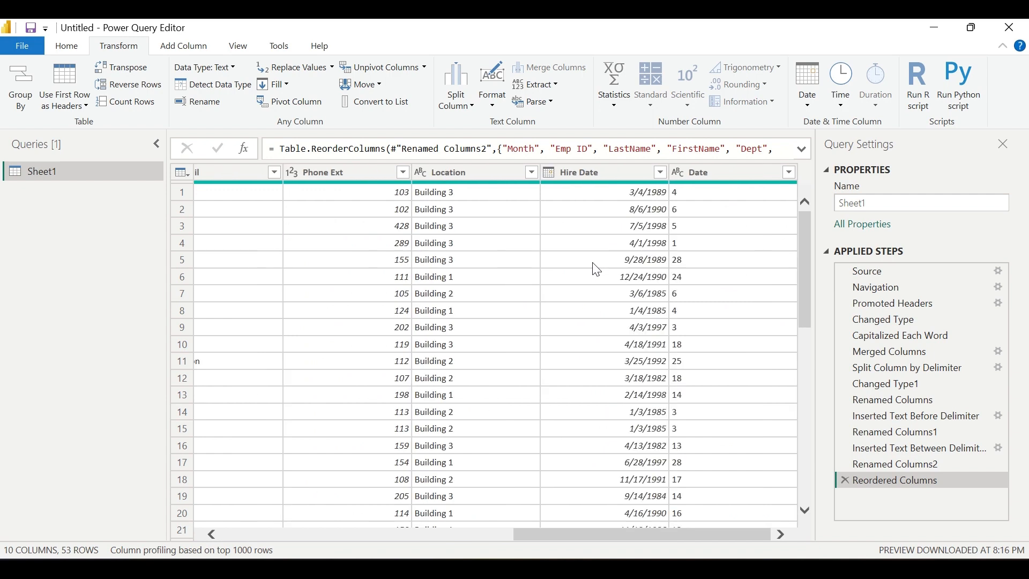
pyautogui.click(484, 176)
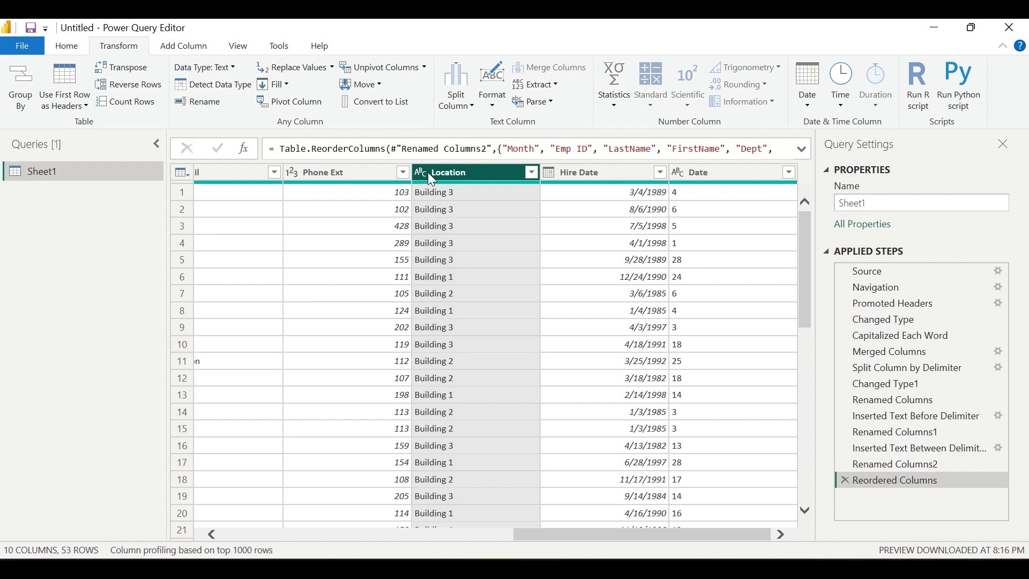
pyautogui.click(302, 70)
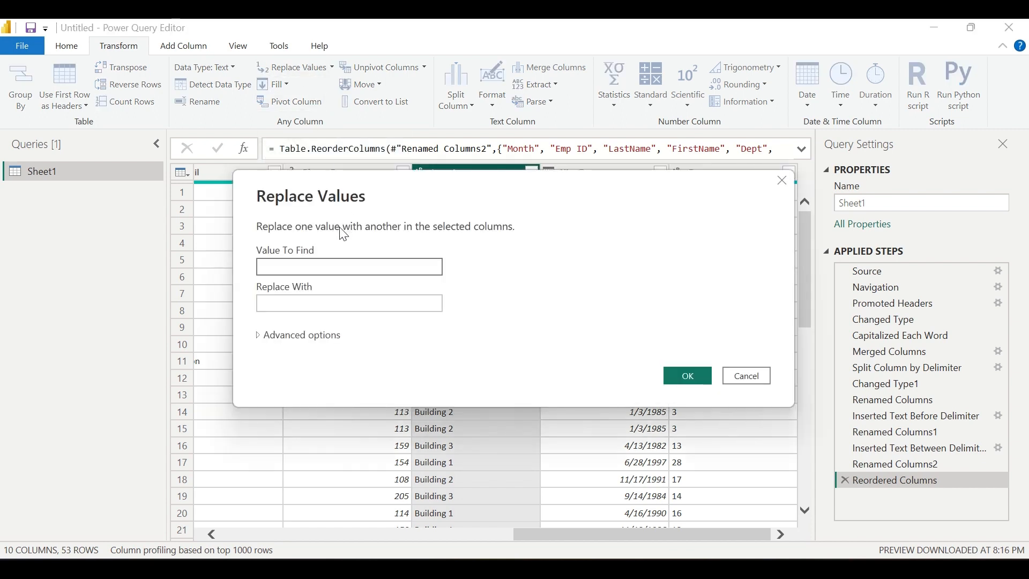
pyautogui.moveTo(322, 192); pyautogui.dragTo(333, 278)
pyautogui.click(272, 349)
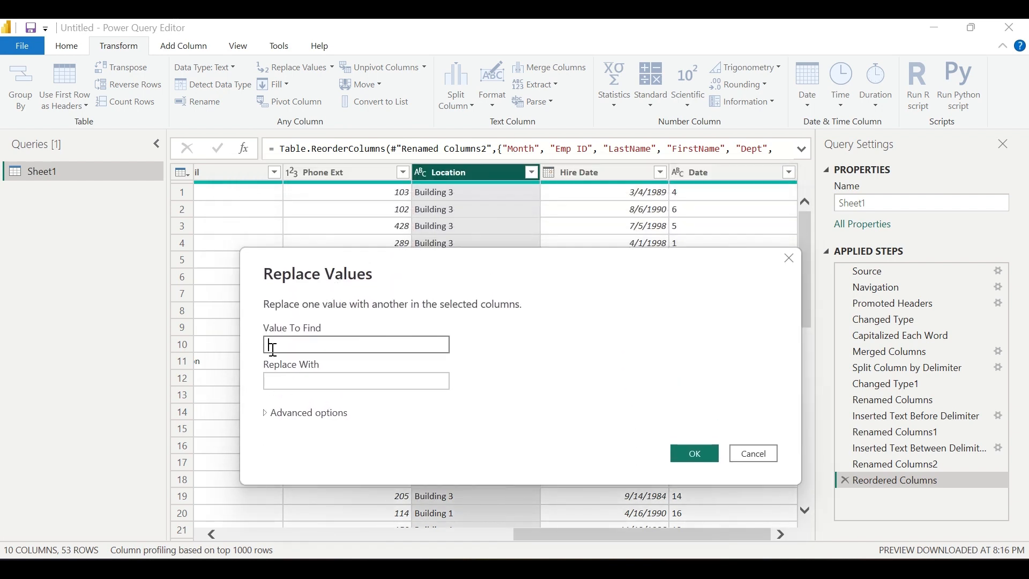
pyautogui.write('Building')
pyautogui.press('Tab')
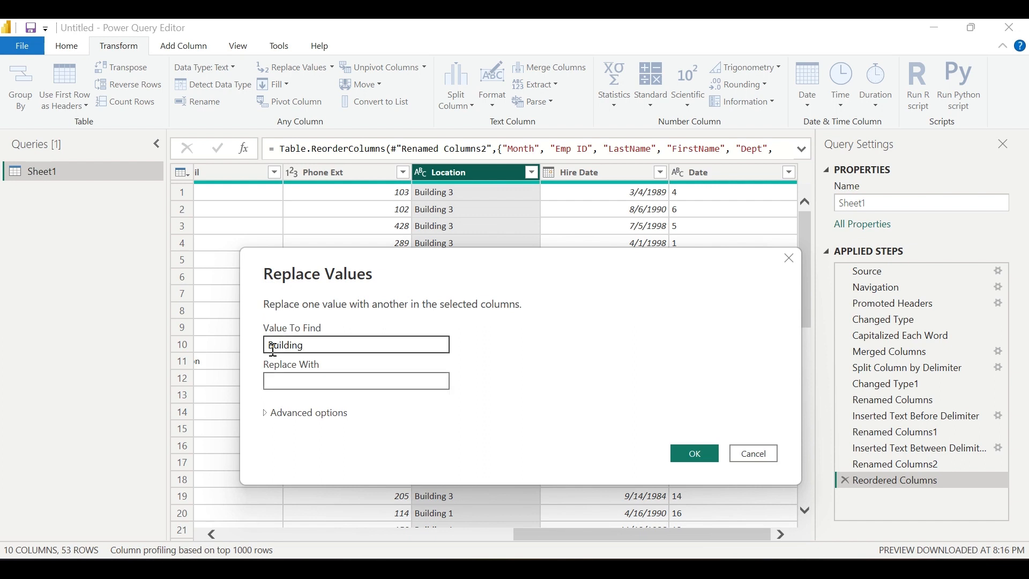
pyautogui.write('Buildingss')
pyautogui.press('BackSpace')
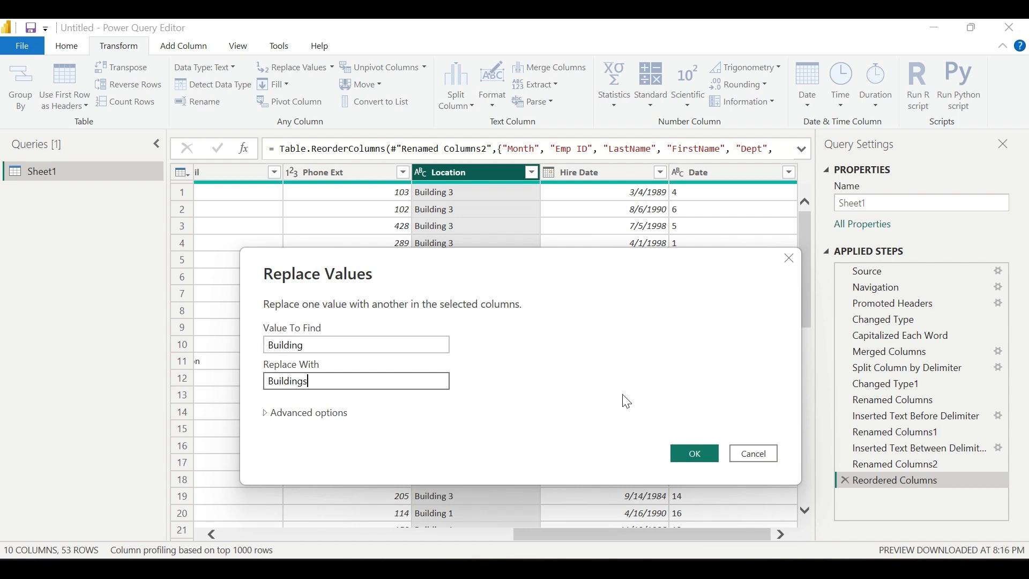
pyautogui.click(695, 453)
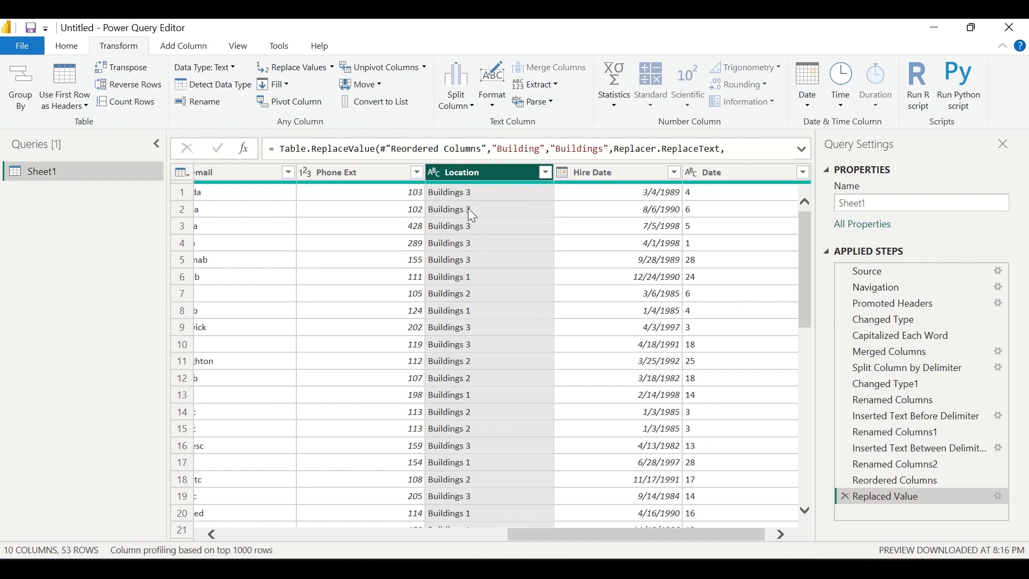
pyautogui.scroll(-4, 471, 215)
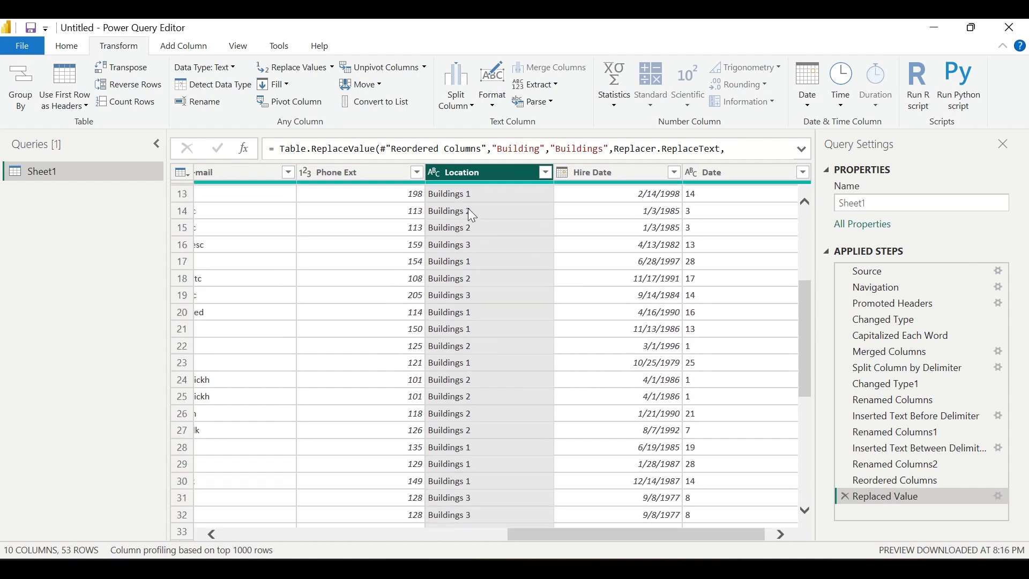
pyautogui.scroll(-7, 471, 215)
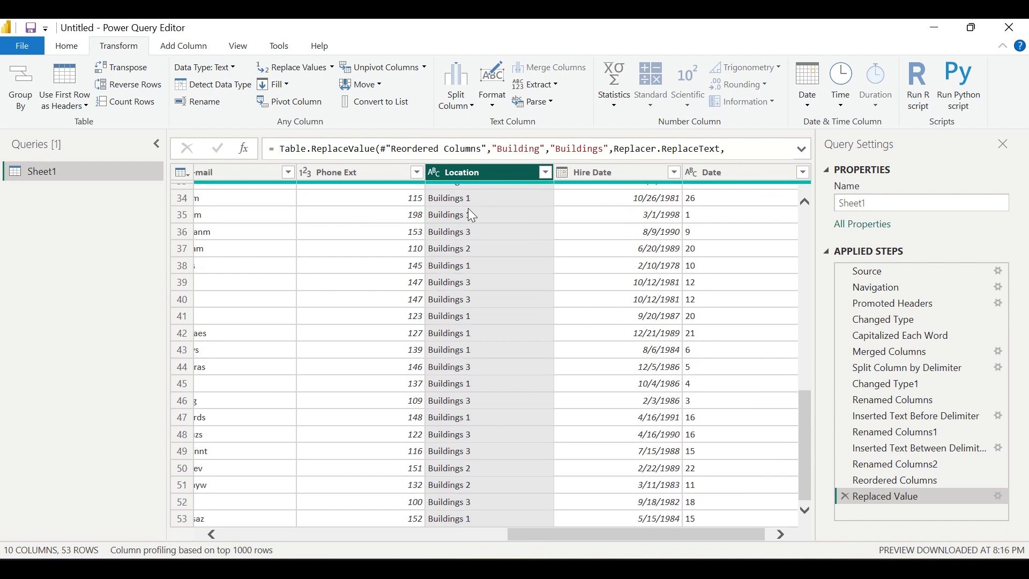
pyautogui.scroll(11, 470, 212)
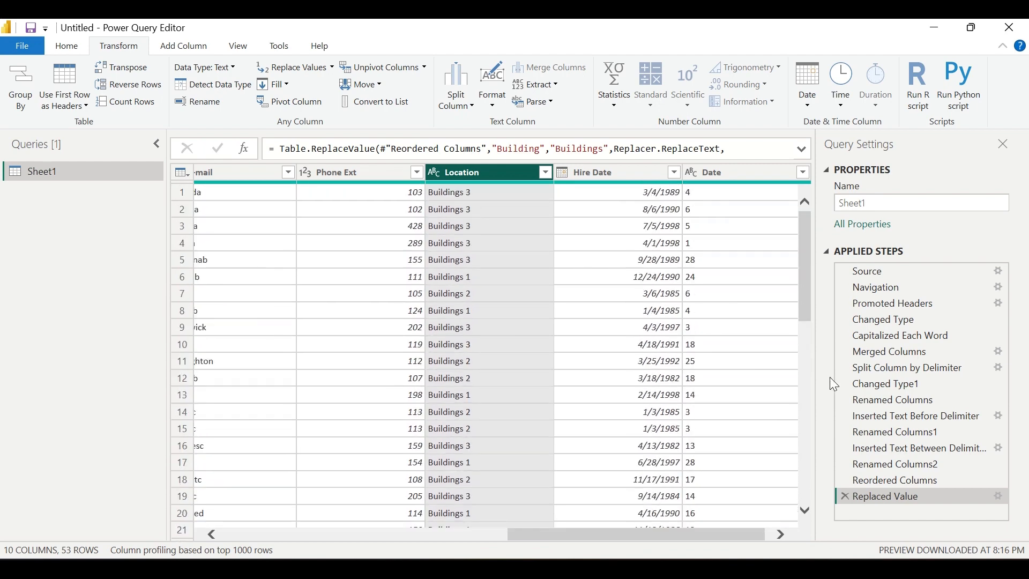